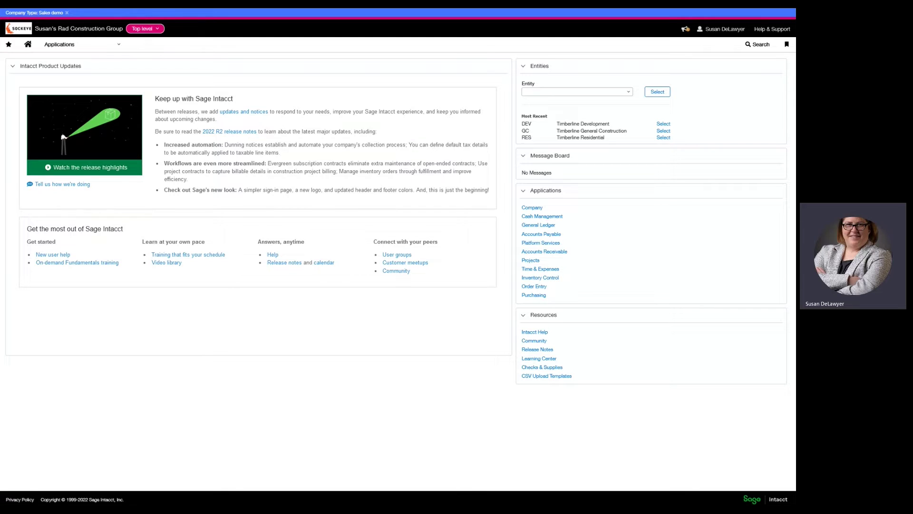
- Go to the Custom Fields list under Platform Services and start a new custom field
left_click(61, 45)
mouse_move(81, 207)
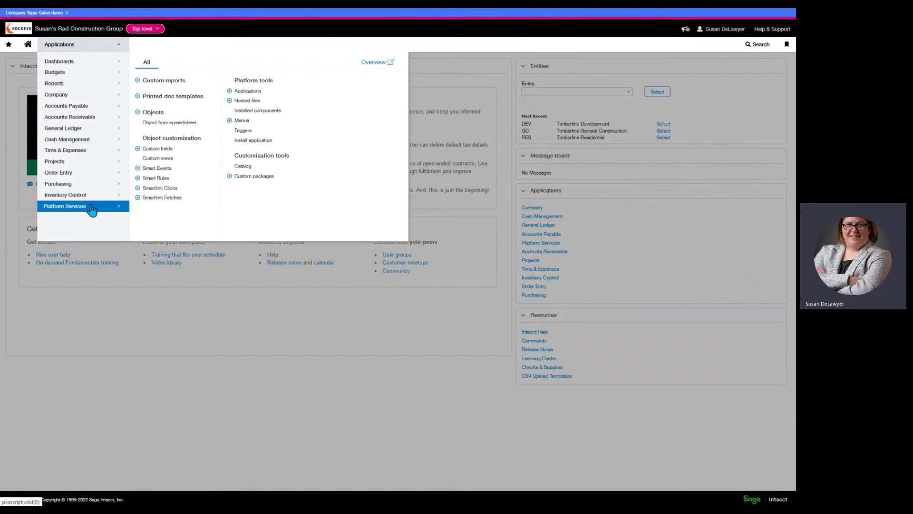
left_click(157, 148)
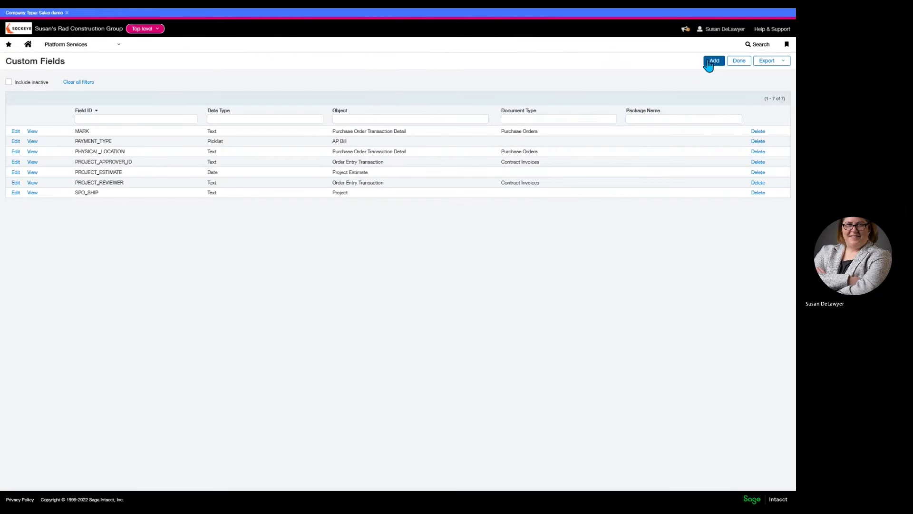
left_click(709, 64)
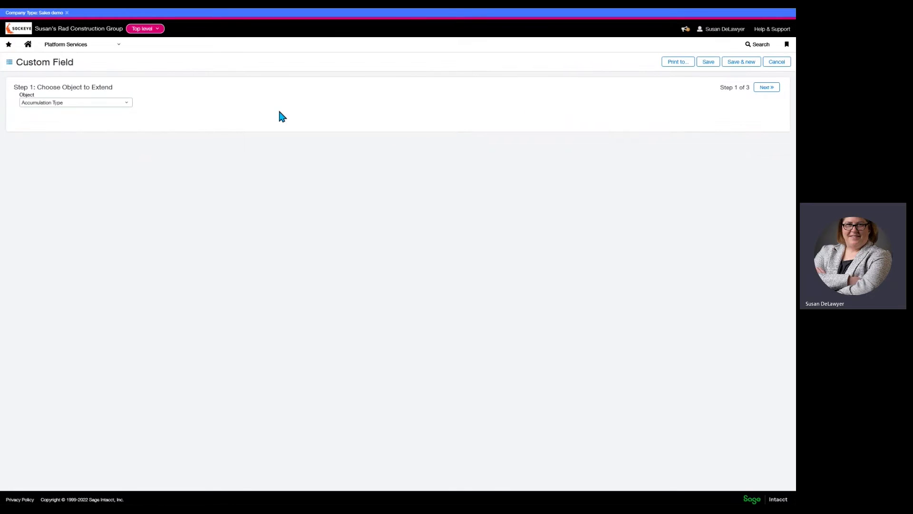
- Choose Entity as the object to extend and Picklist as the data type
left_click(62, 103)
scroll(76, 177, "down", 10)
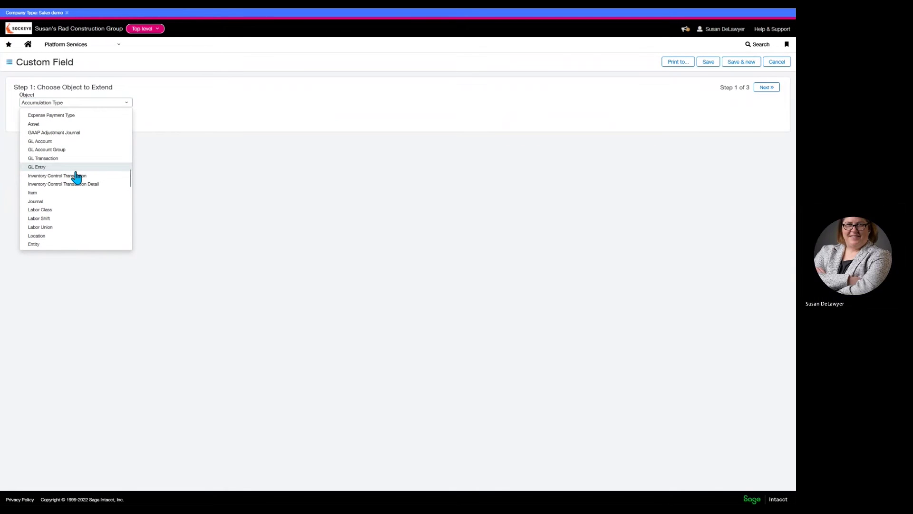
scroll(76, 175, "up", 3)
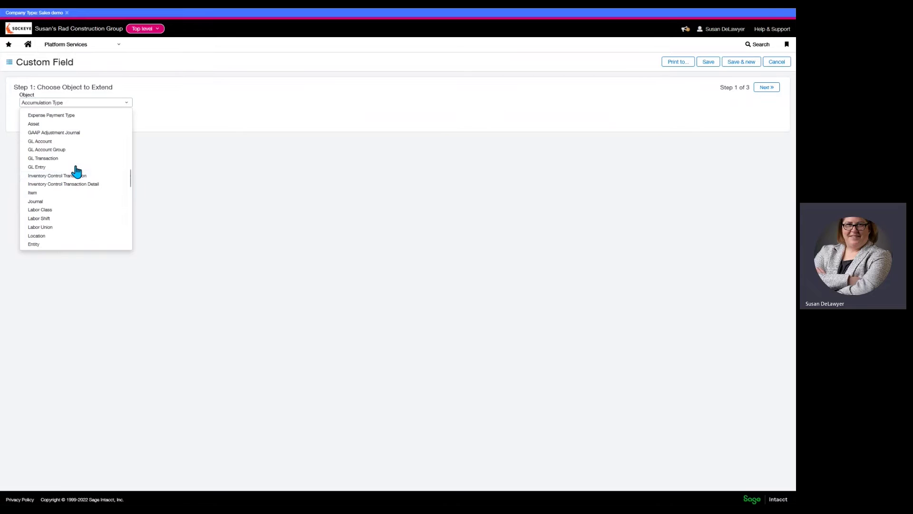
left_click(33, 244)
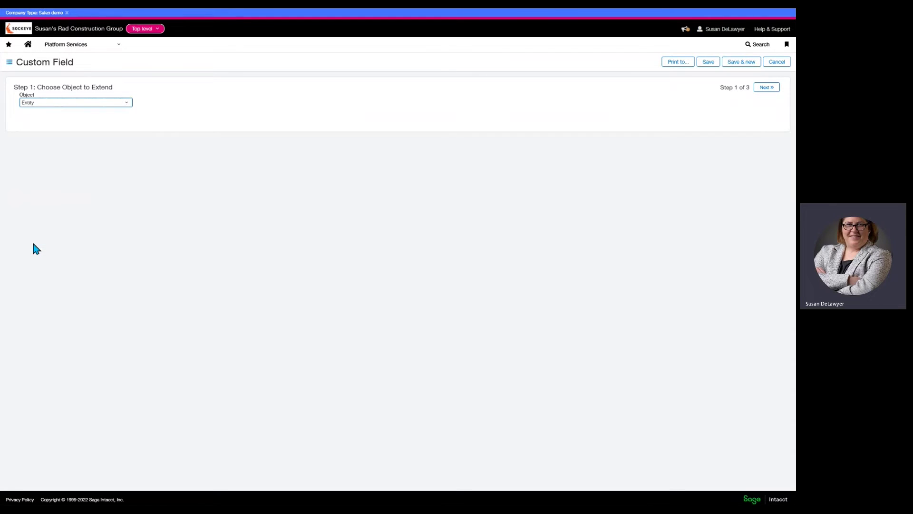
left_click(764, 88)
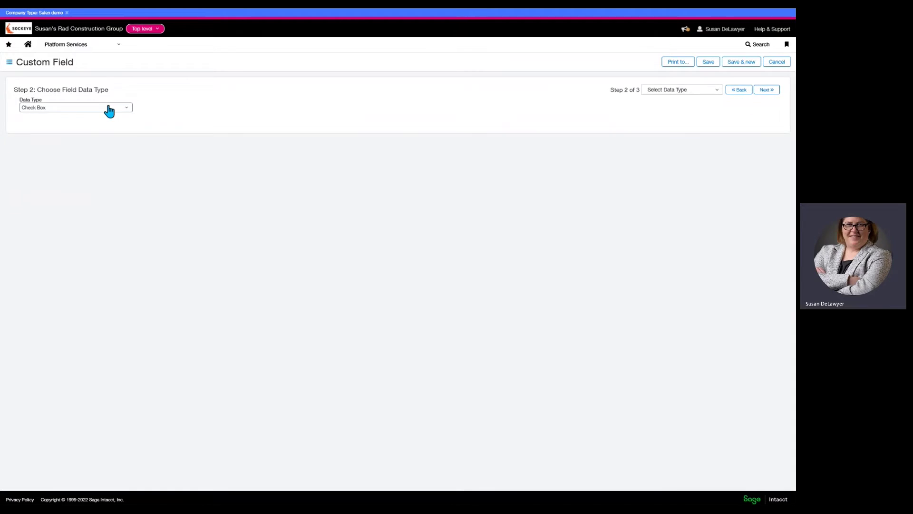
left_click(108, 109)
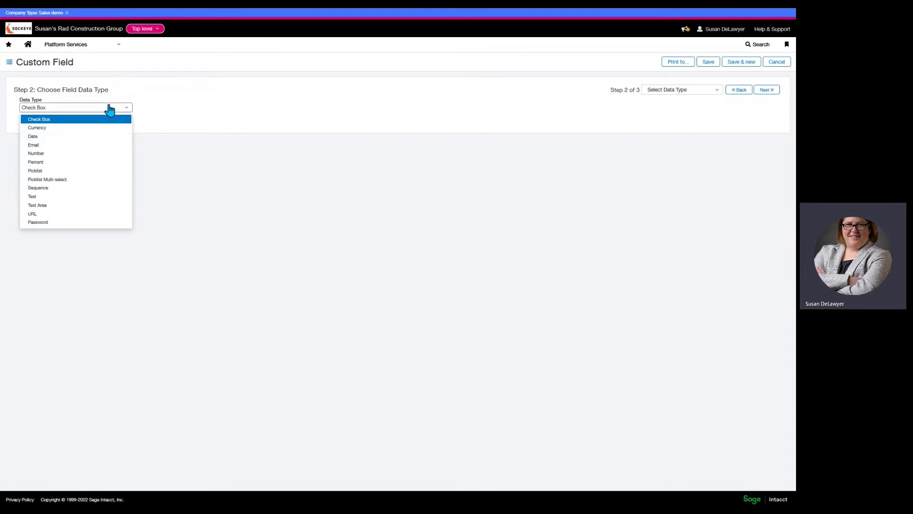
left_click(71, 172)
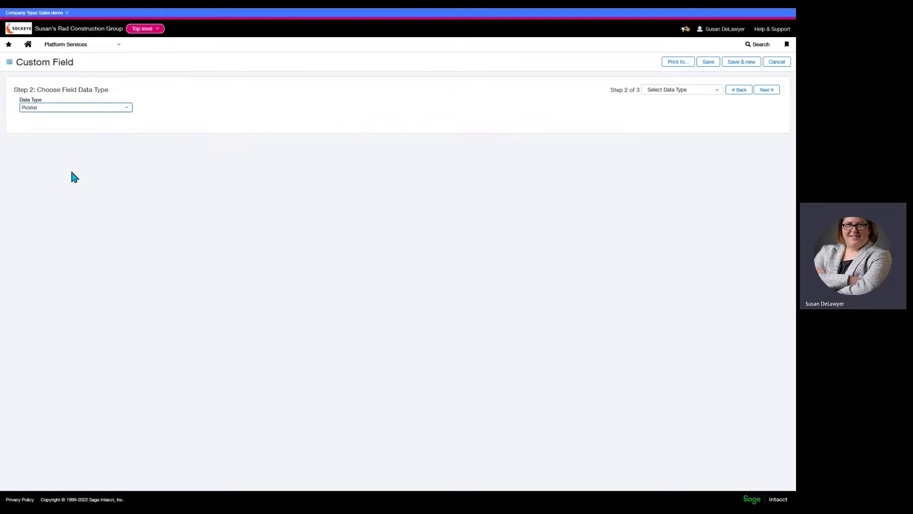
left_click(767, 90)
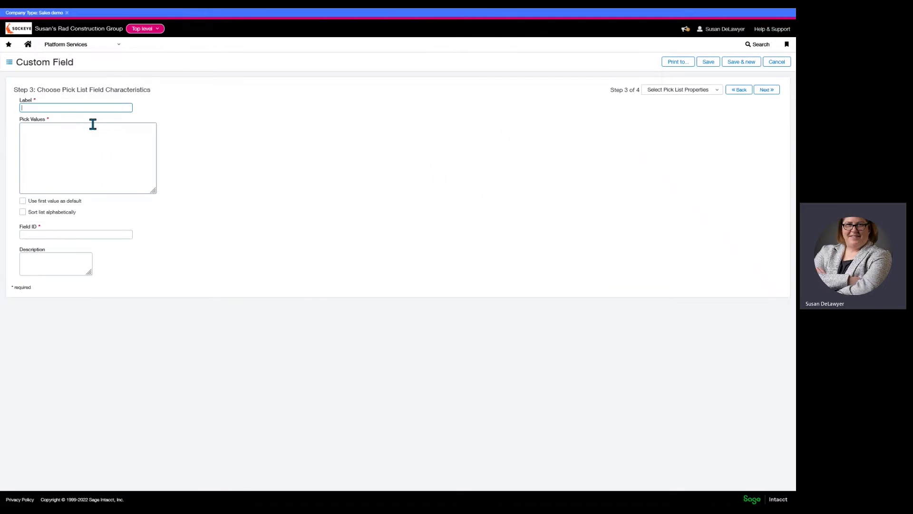
- Label the picklist Division with values General Contractor and Subcontractor, sorted alphabetically
type("Division")
key("Tab")
type("General Contrac")
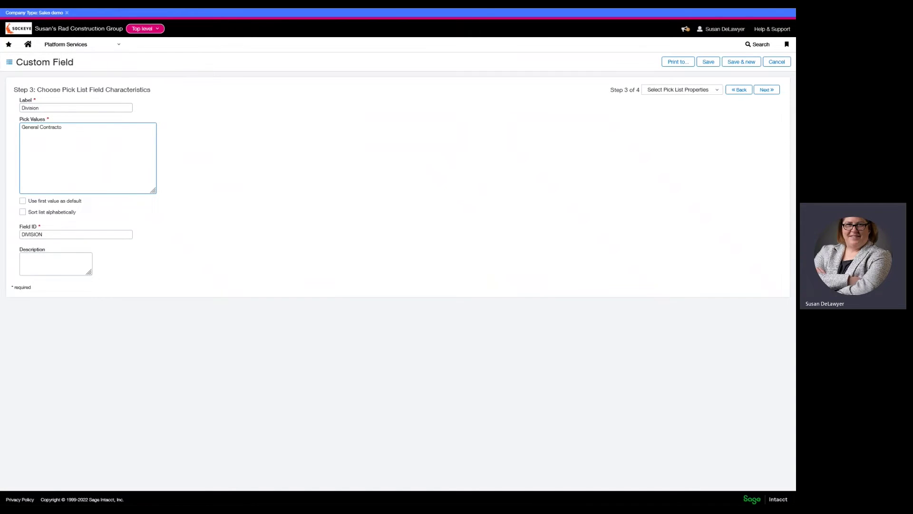
type("tor")
key("Return")
type("Subc")
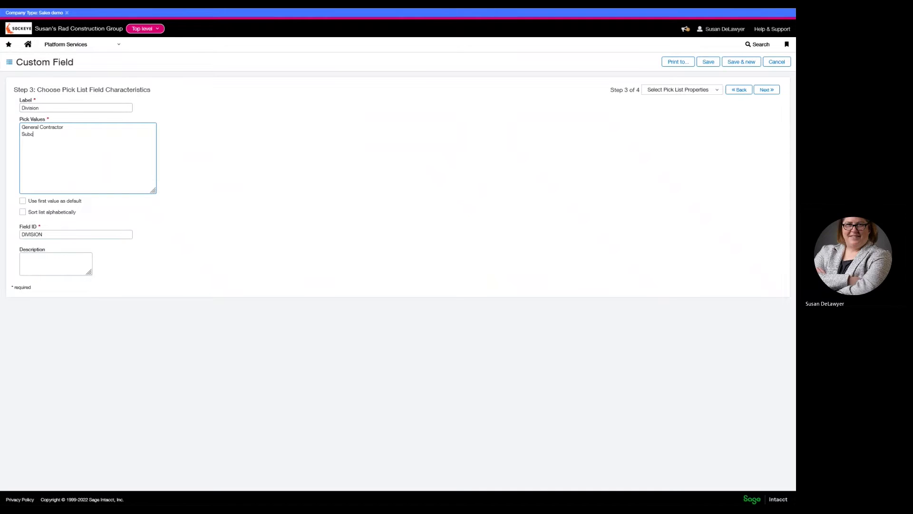
type("tonract")
key("BackSpace")
key("BackSpace")
key("BackSpace")
key("BackSpace")
key("BackSpace")
key("BackSpace")
key("BackSpace")
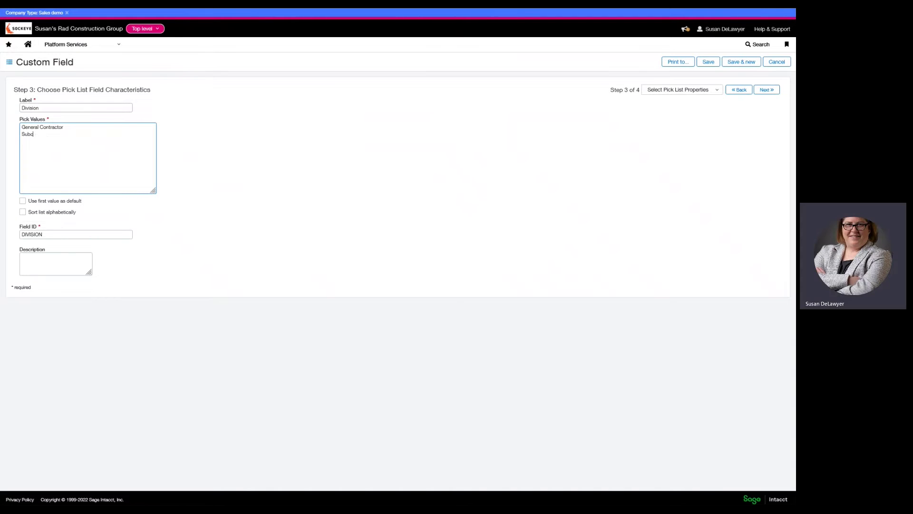
type("ontractor")
left_click(23, 212)
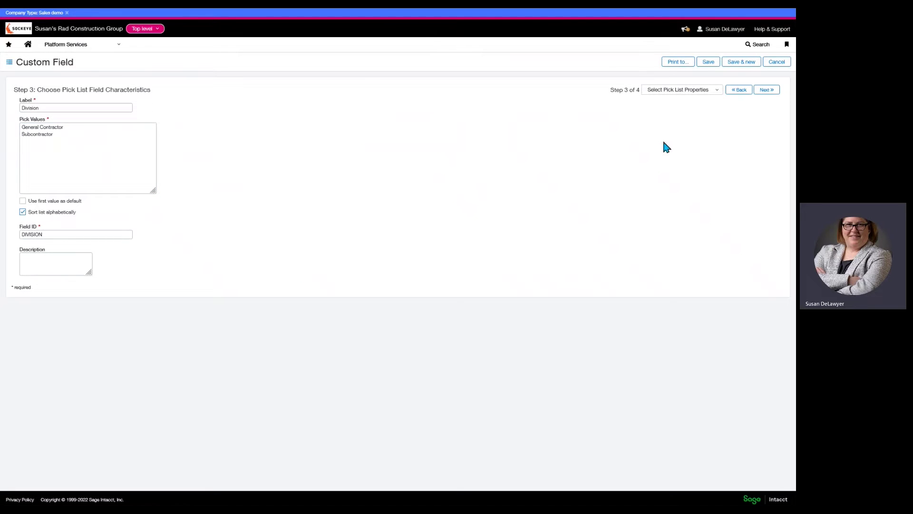
left_click(43, 263)
left_click(767, 90)
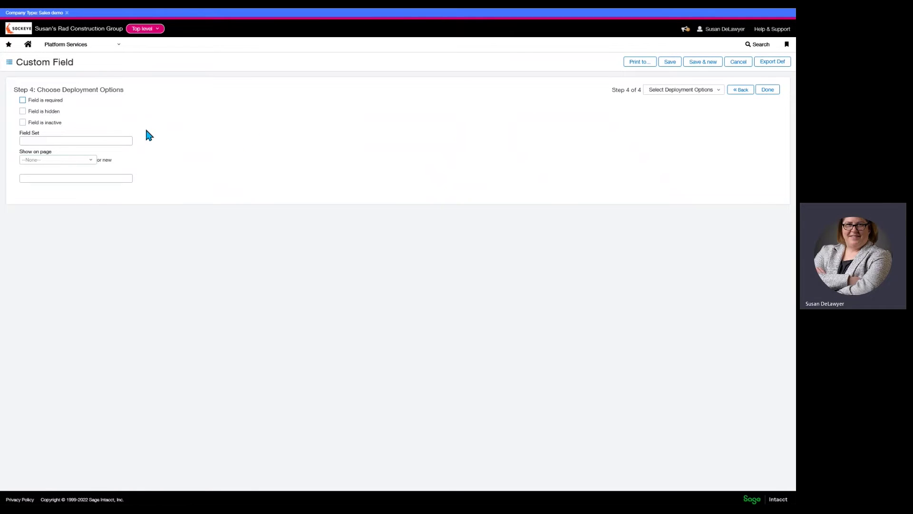
- Place the field on a new page named Division, mark it required, and finish
left_click(36, 141)
left_click(42, 177)
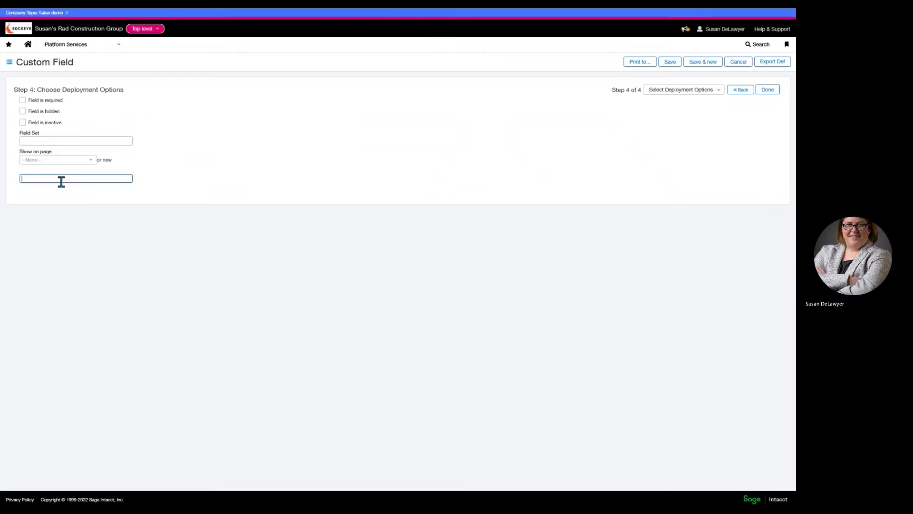
type("isi")
key("BackSpace")
key("BackSpace")
key("BackSpace")
key("BackSpace")
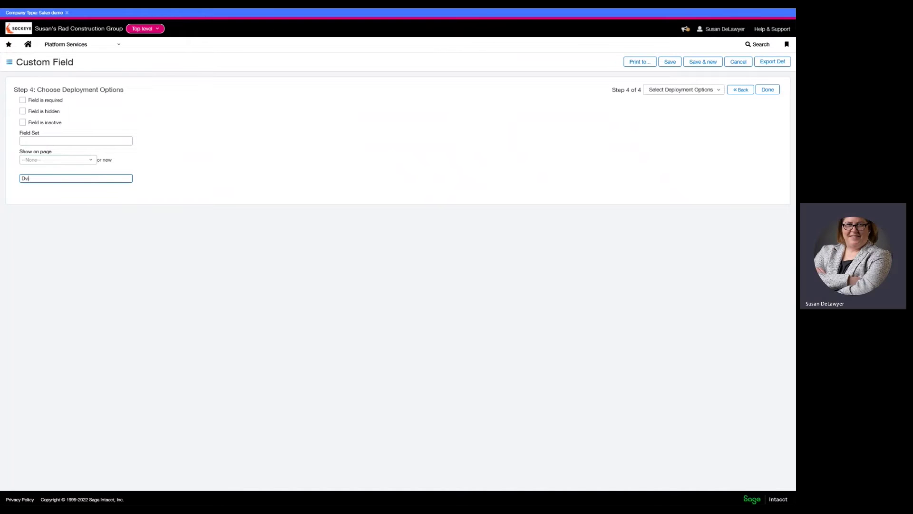
type("ivision")
left_click(23, 99)
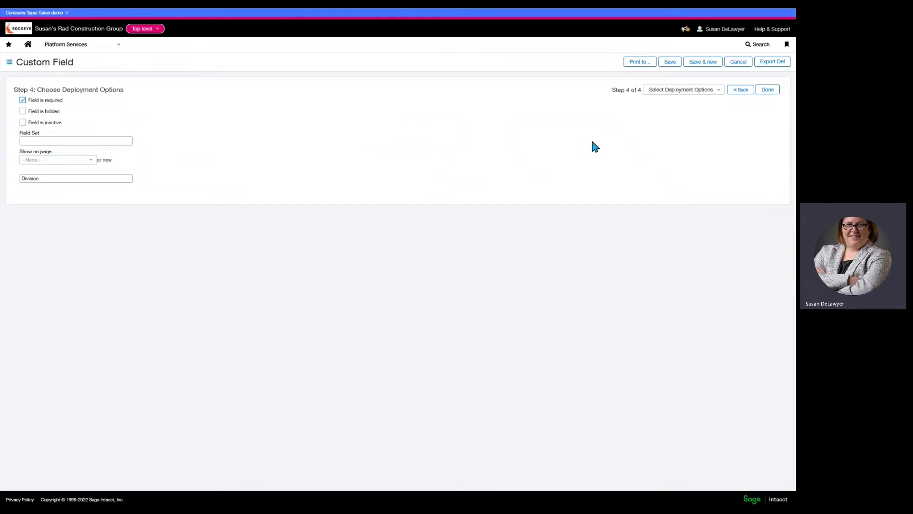
left_click(766, 90)
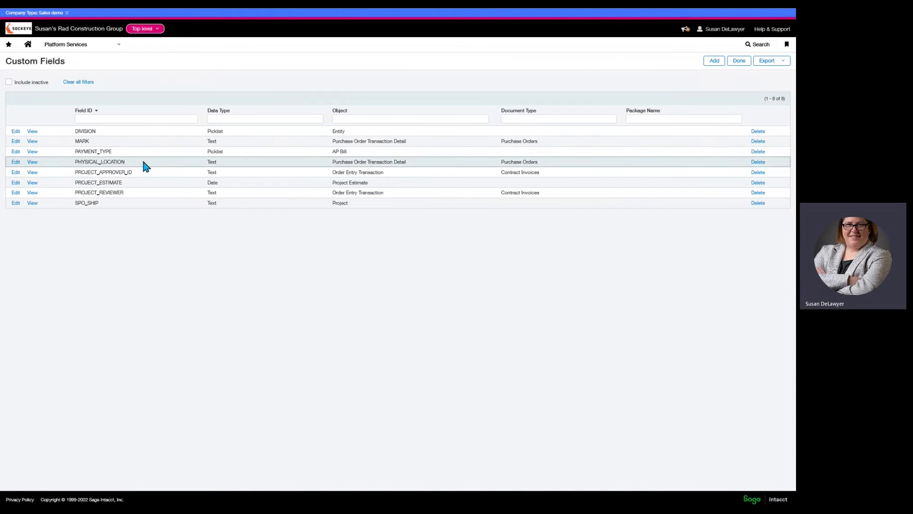
- Copy the DIVISION custom field and set Location as the object it extends
left_click(15, 133)
left_click(659, 61)
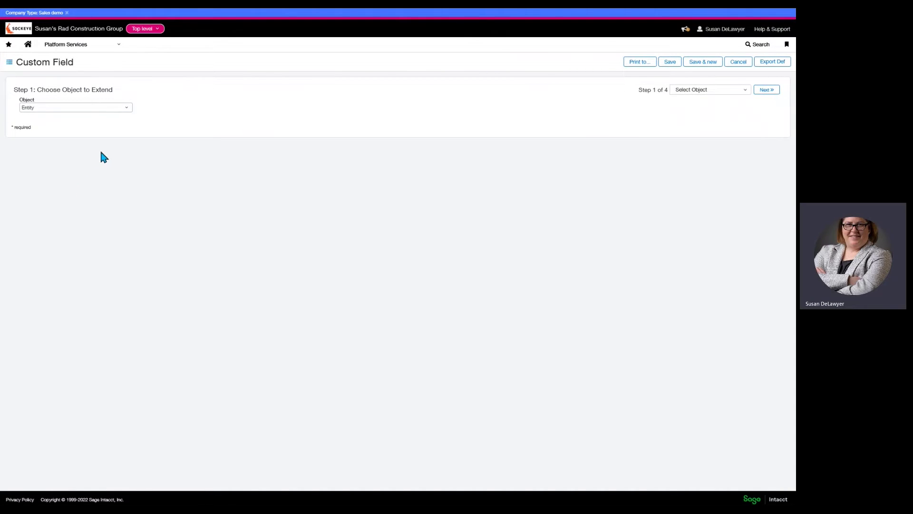
left_click(105, 108)
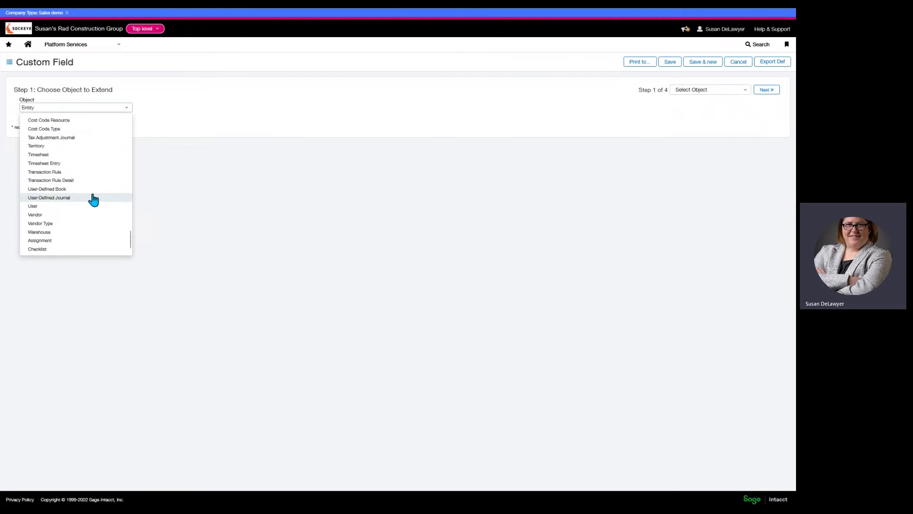
scroll(95, 199, "up", 3)
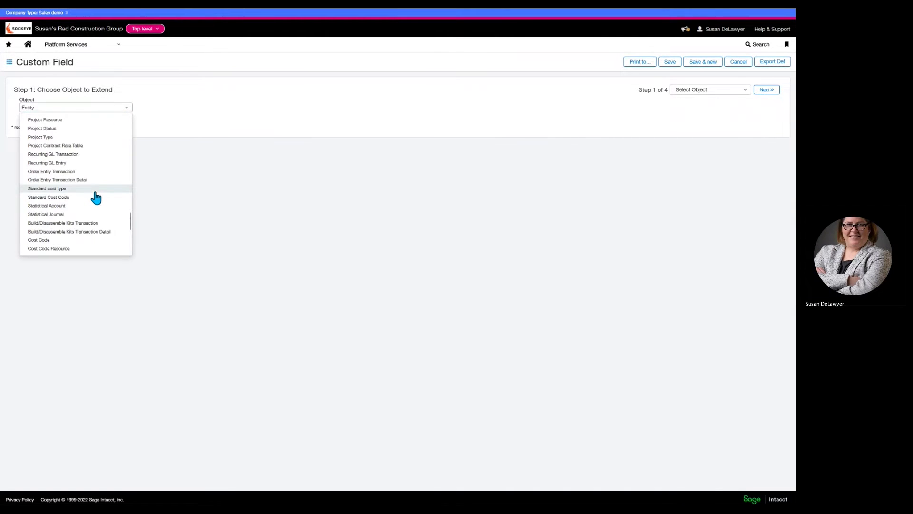
scroll(96, 197, "up", 5)
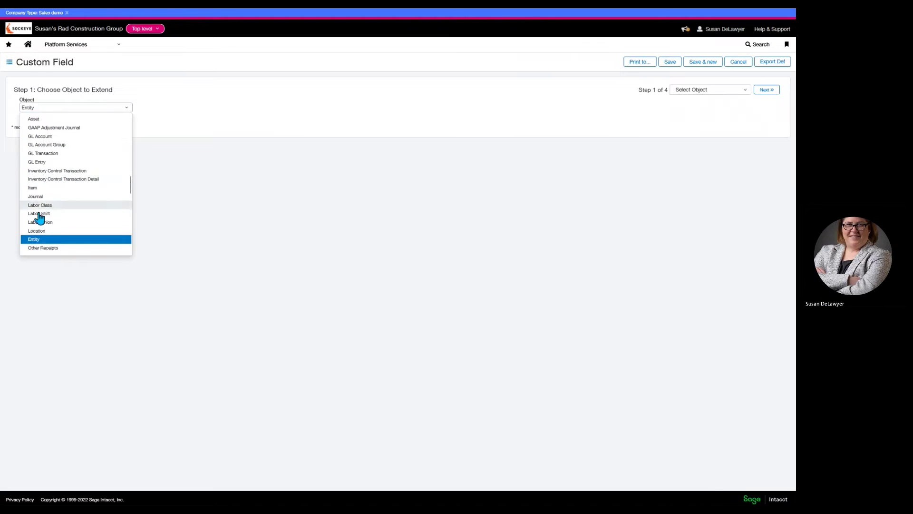
left_click(46, 231)
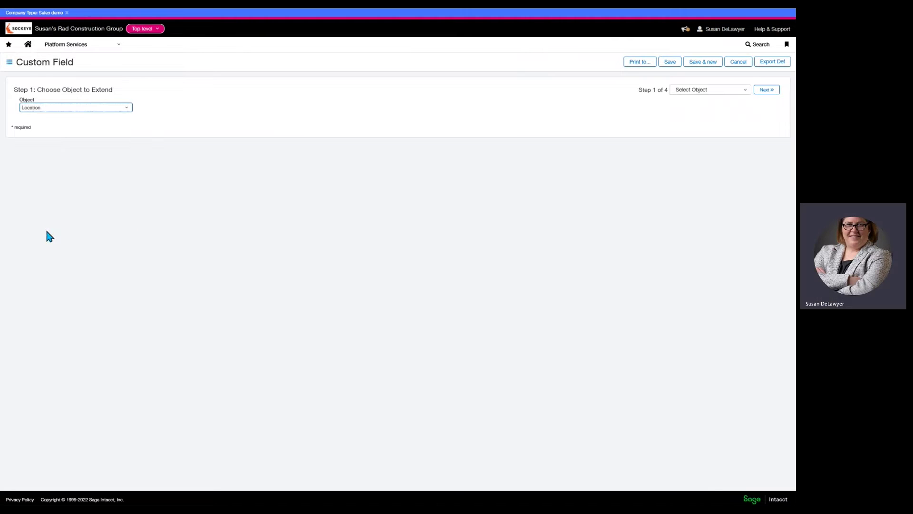
- Keep the picklist settings, enter 'Divisio' as a new page name, and save the field
left_click(765, 91)
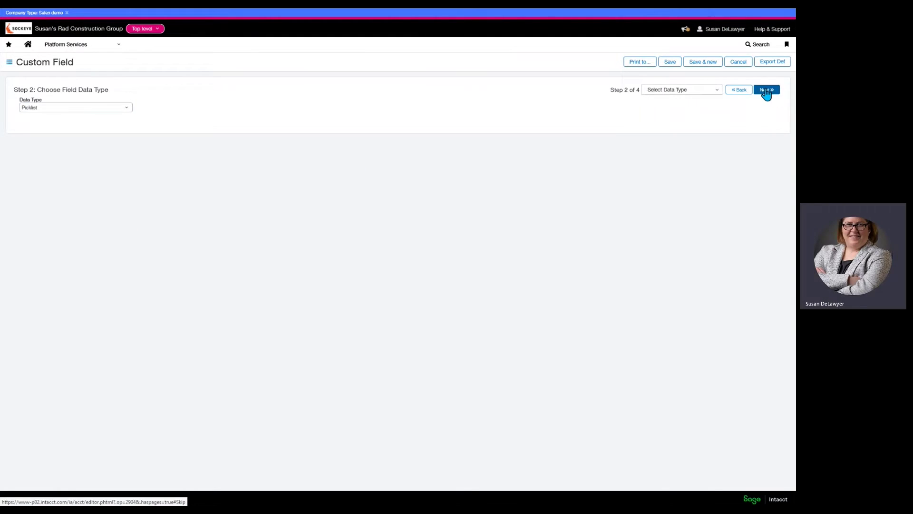
left_click(766, 92)
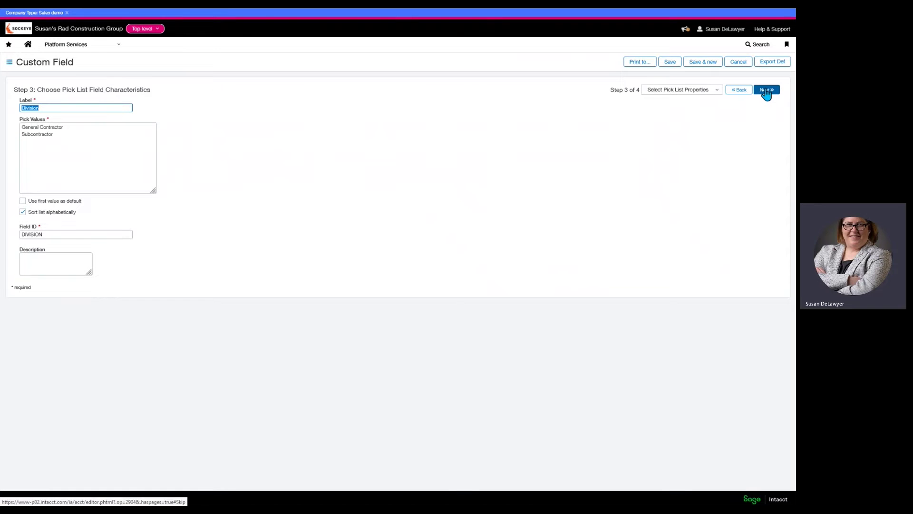
left_click(765, 91)
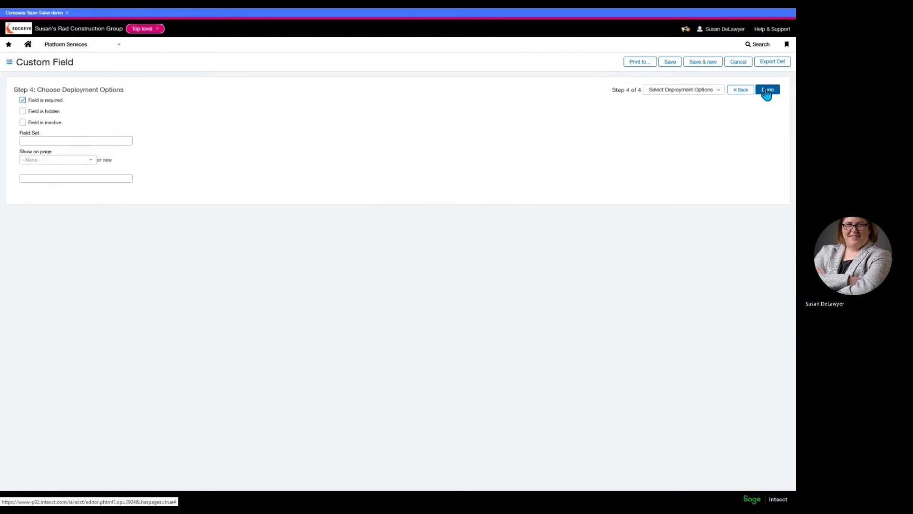
left_click(46, 178)
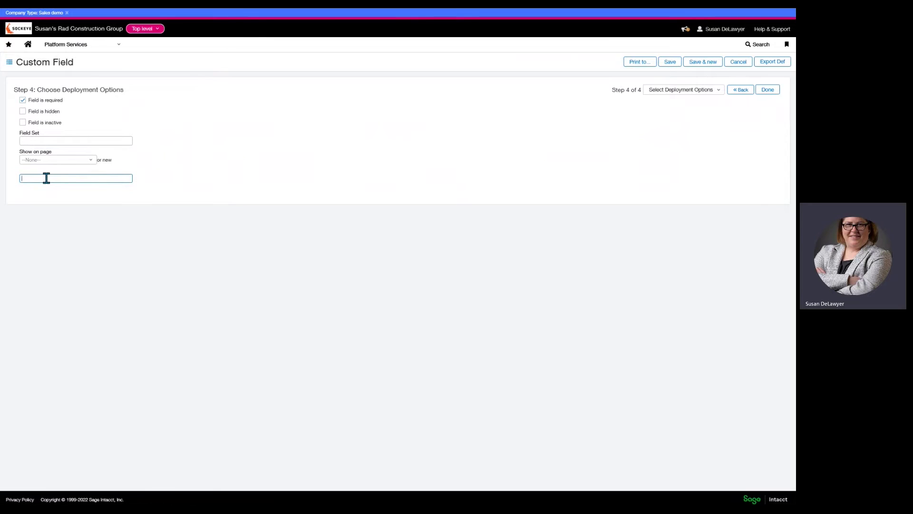
type("Division")
left_click(671, 63)
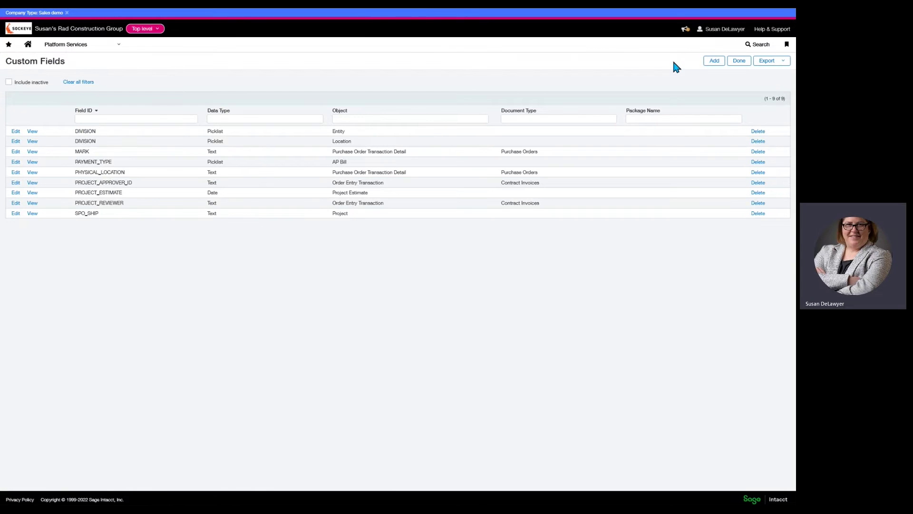
- Open the Entities list and set the GC entity's division to General Contractor
left_click(81, 48)
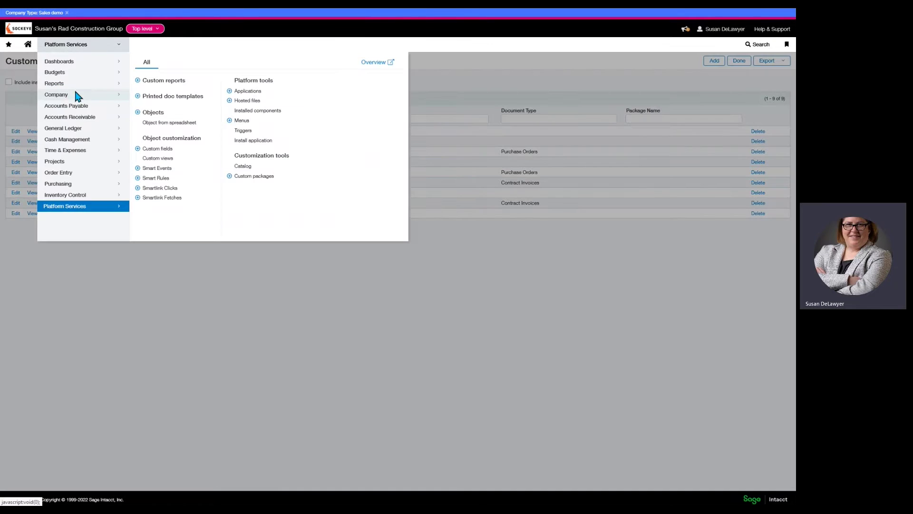
mouse_move(71, 98)
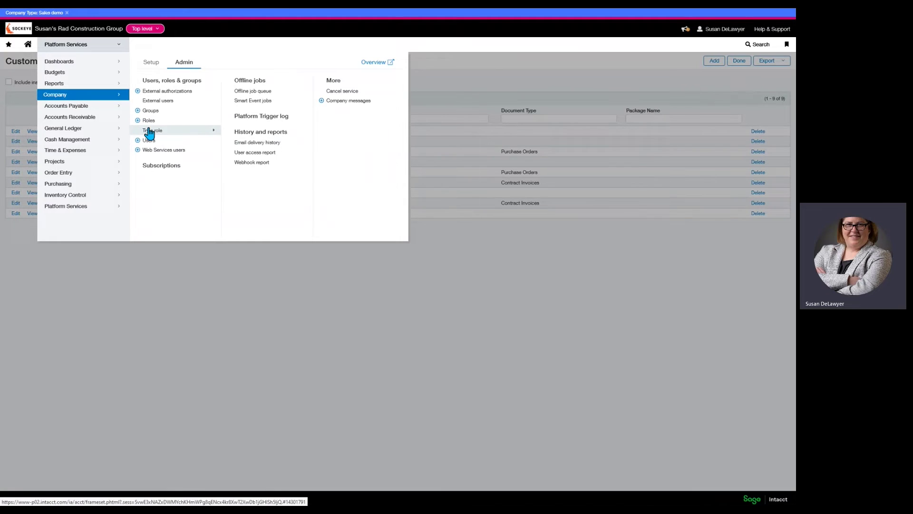
left_click(151, 62)
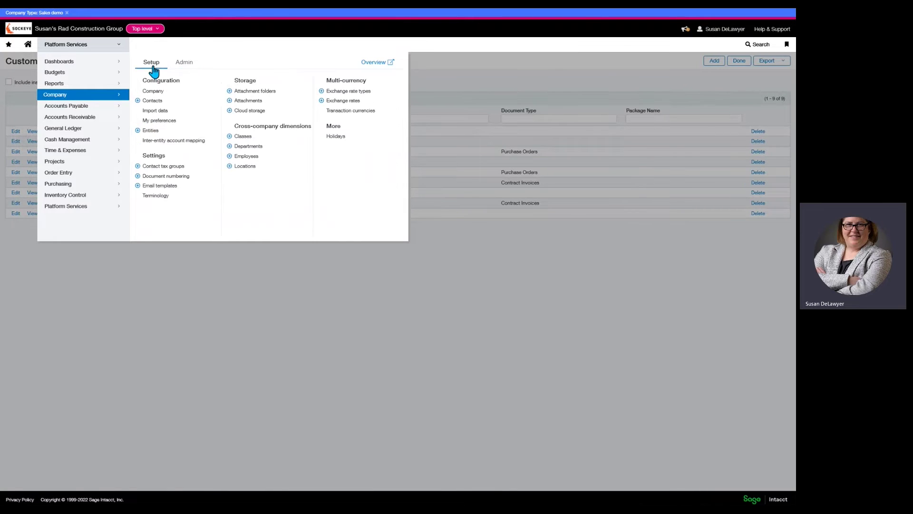
left_click(150, 131)
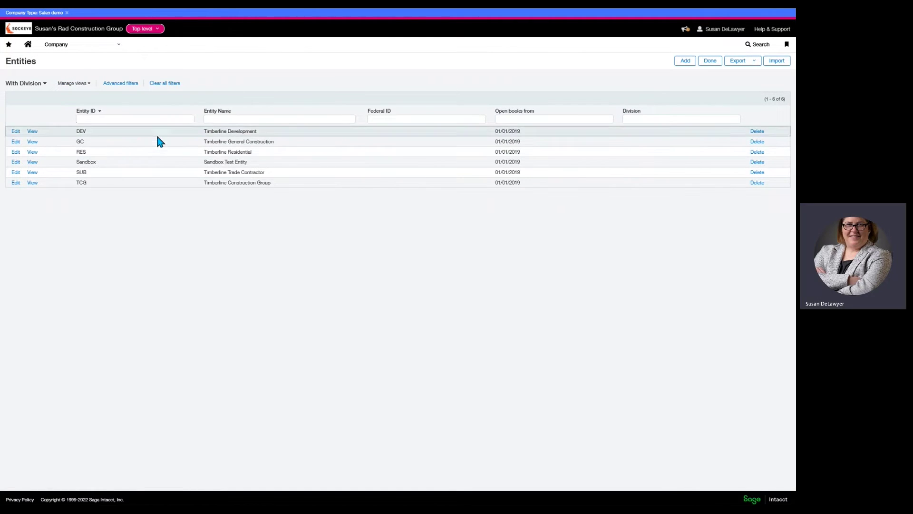
left_click(16, 142)
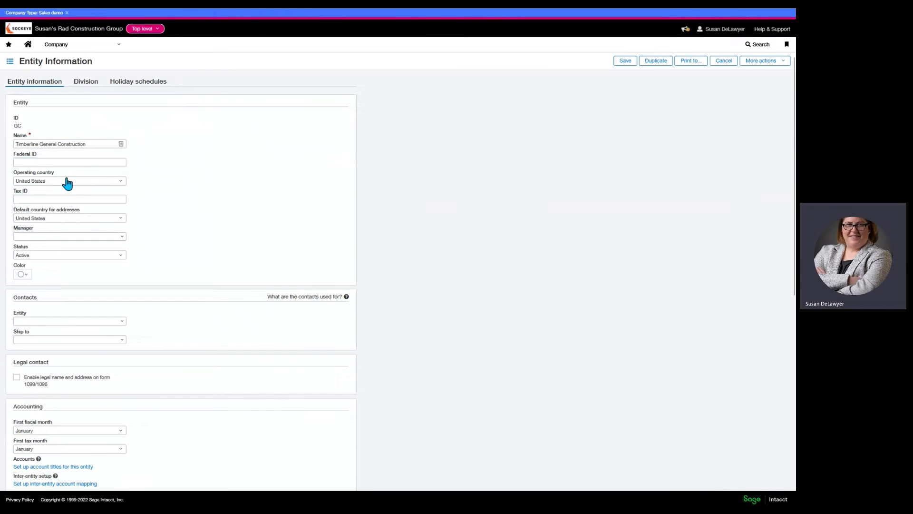
left_click(92, 87)
left_click(117, 106)
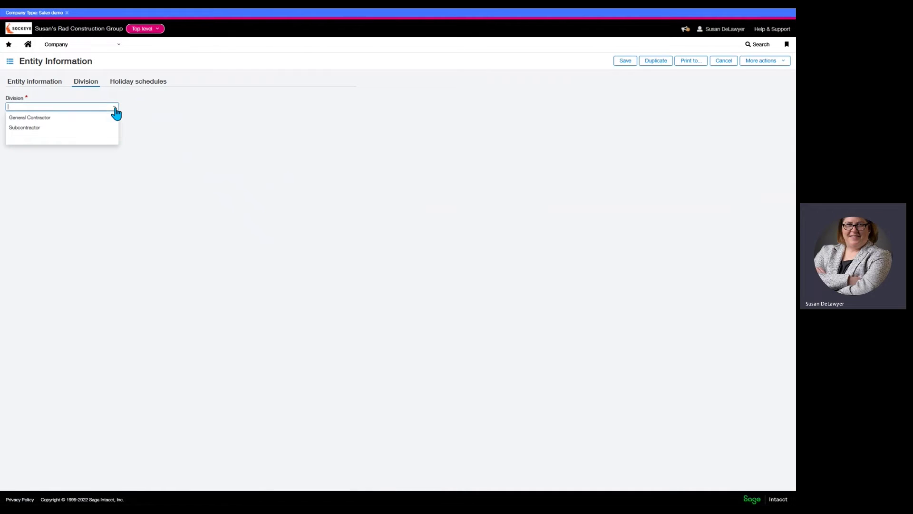
left_click(42, 119)
left_click(628, 63)
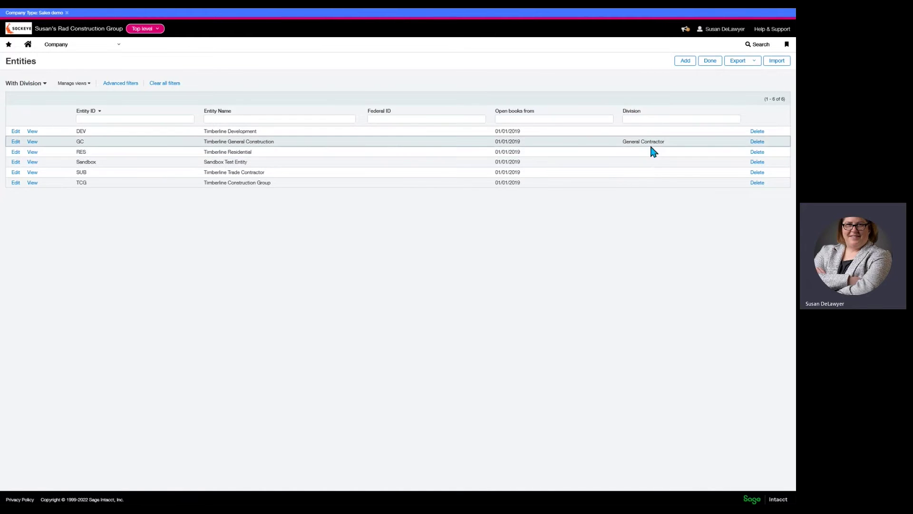
- Set the DEV and RES entities' division to Subcontractor
left_click(13, 132)
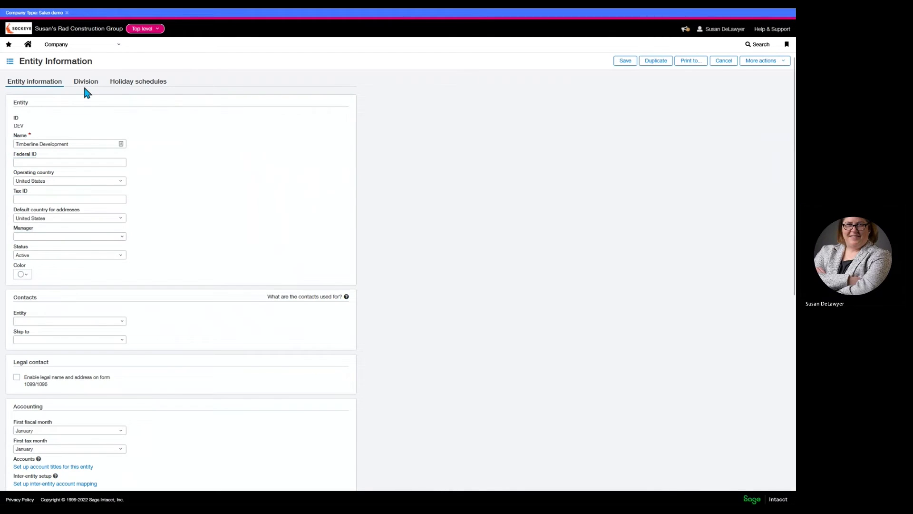
left_click(92, 86)
left_click(110, 107)
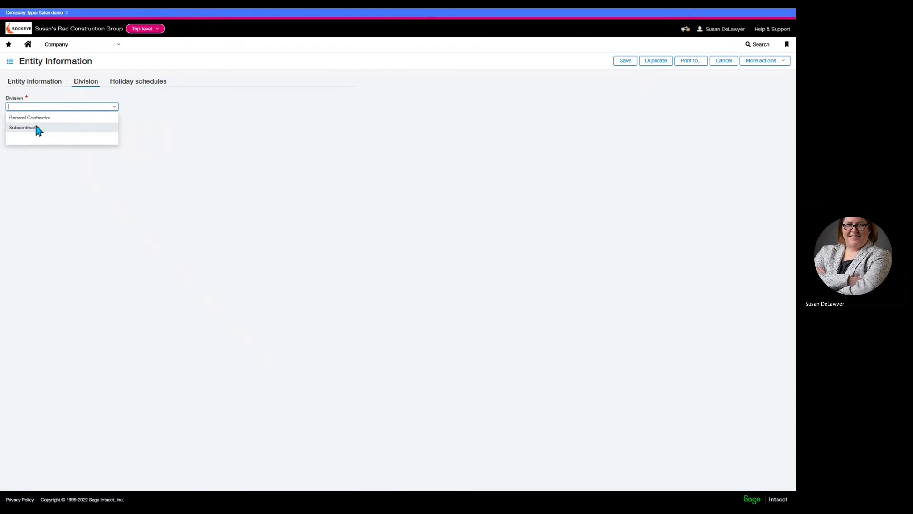
left_click(35, 129)
left_click(619, 62)
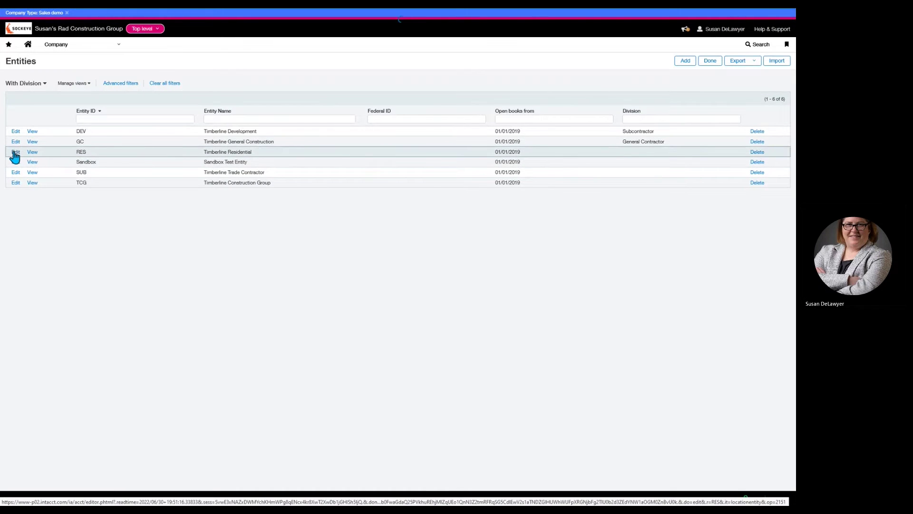
left_click(15, 152)
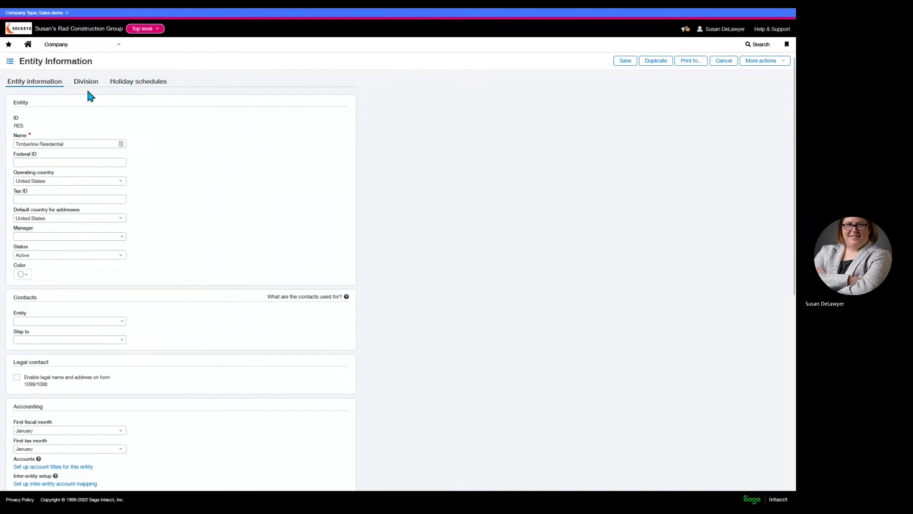
left_click(93, 84)
left_click(113, 106)
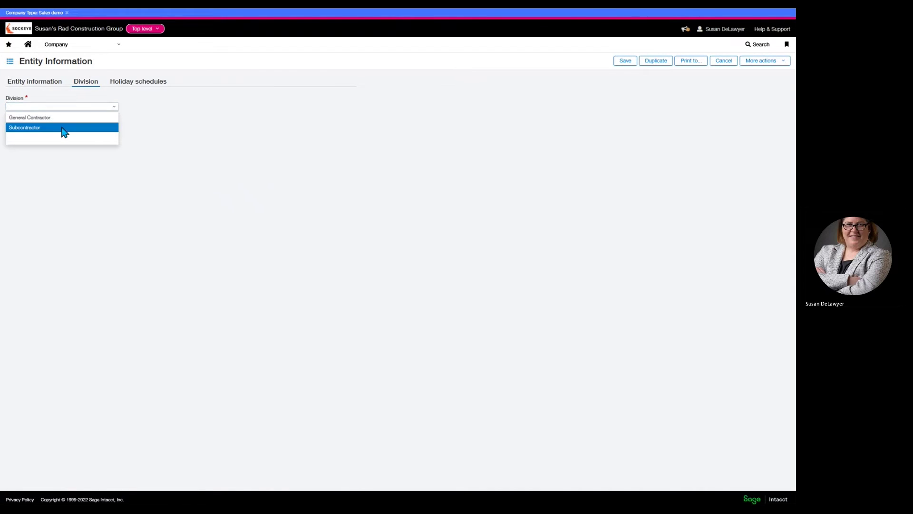
left_click(62, 128)
left_click(626, 61)
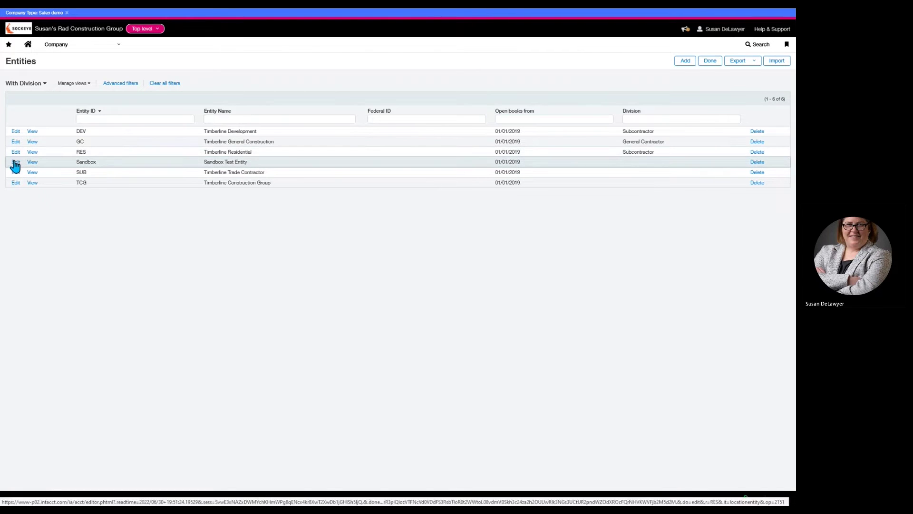
- Set the Sandbox and SUB entities' division to Subcontractor
left_click(14, 162)
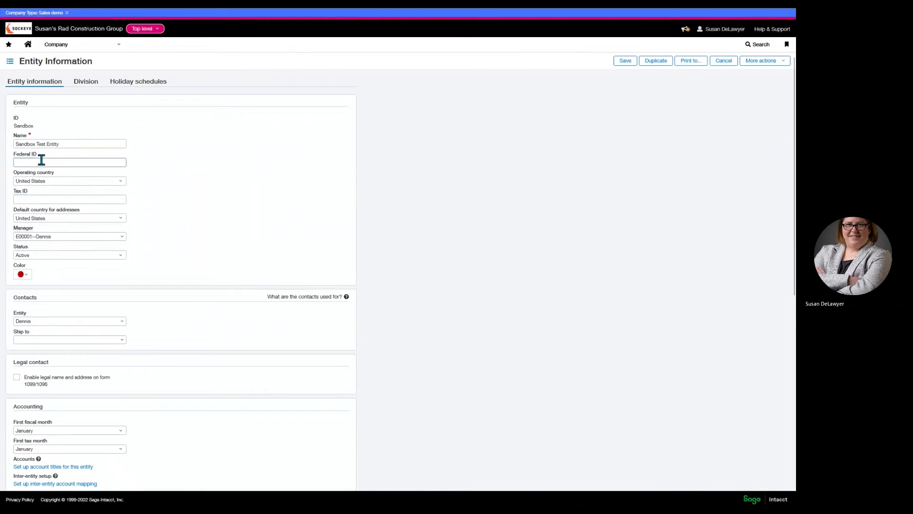
left_click(97, 85)
left_click(112, 108)
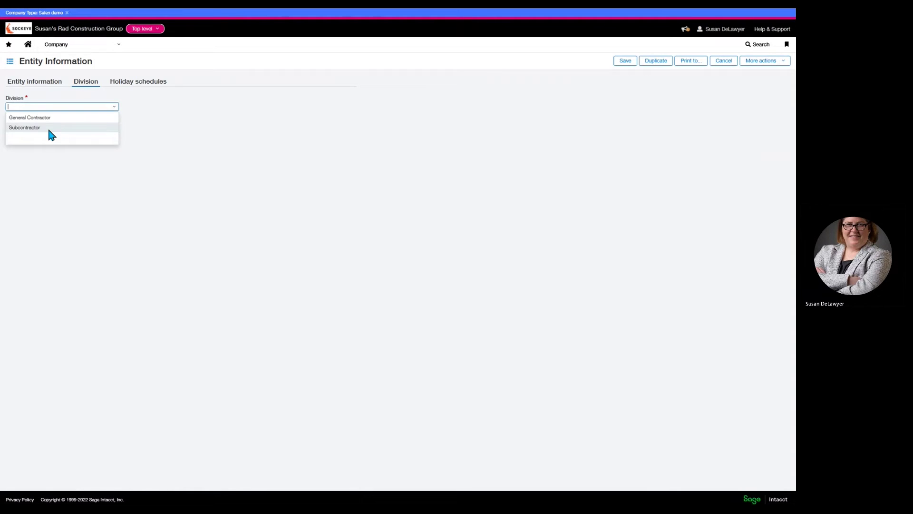
left_click(50, 130)
left_click(625, 60)
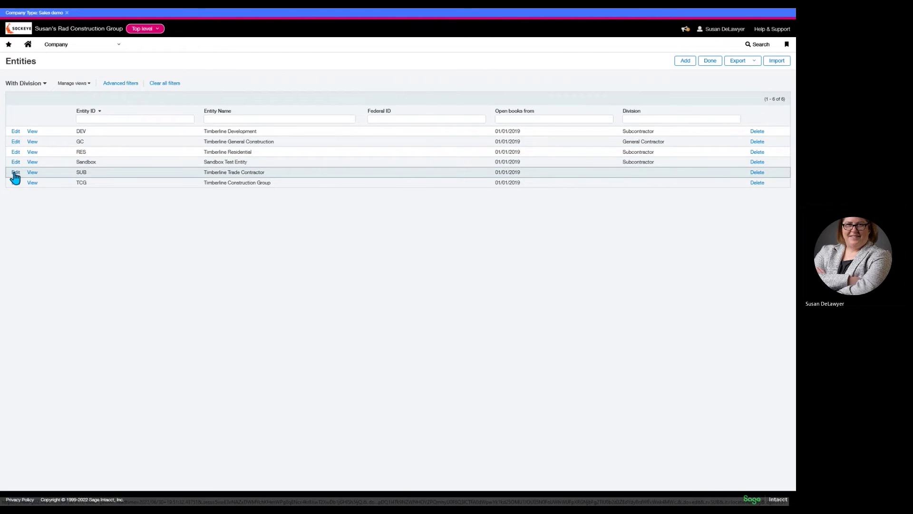
left_click(14, 174)
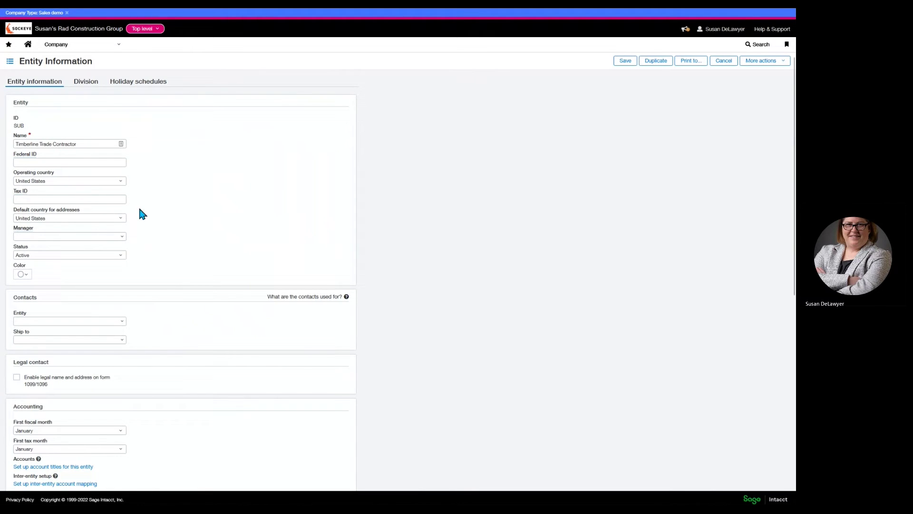
left_click(94, 87)
left_click(108, 106)
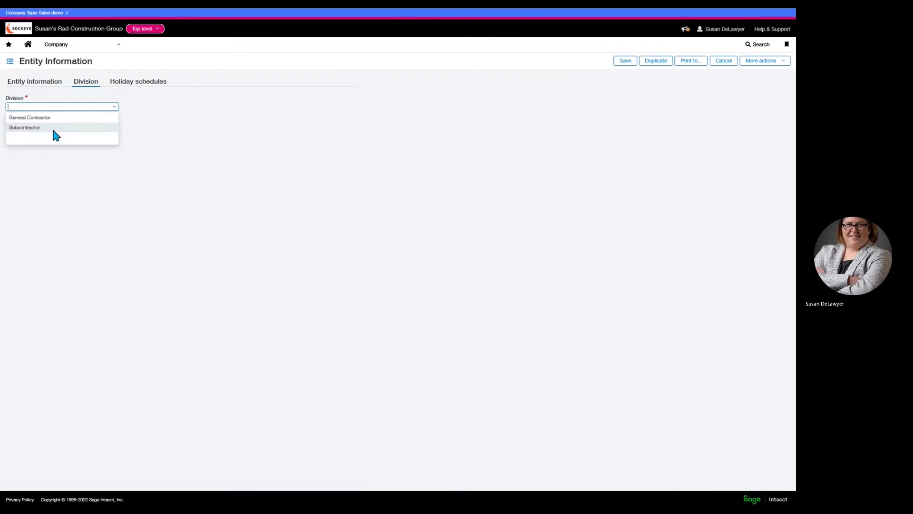
left_click(52, 129)
left_click(624, 61)
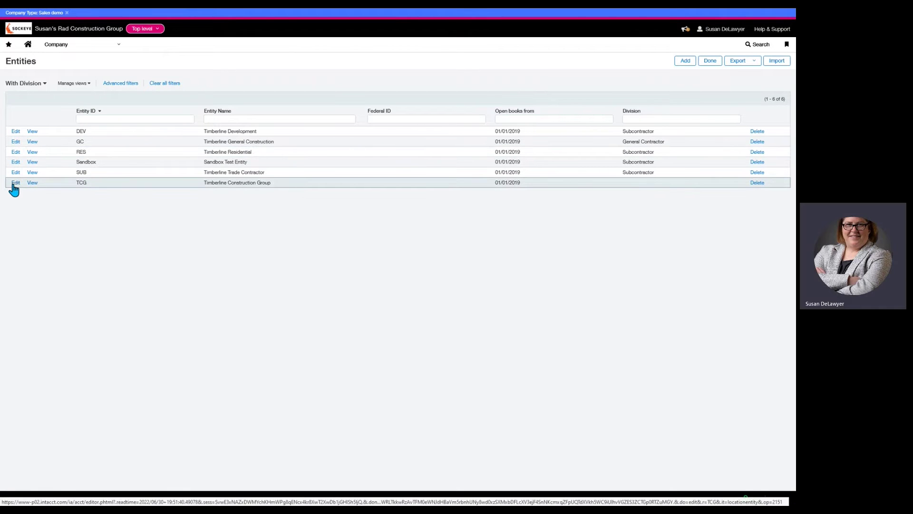
- Set the TCG entity's division to General Contractor
left_click(14, 184)
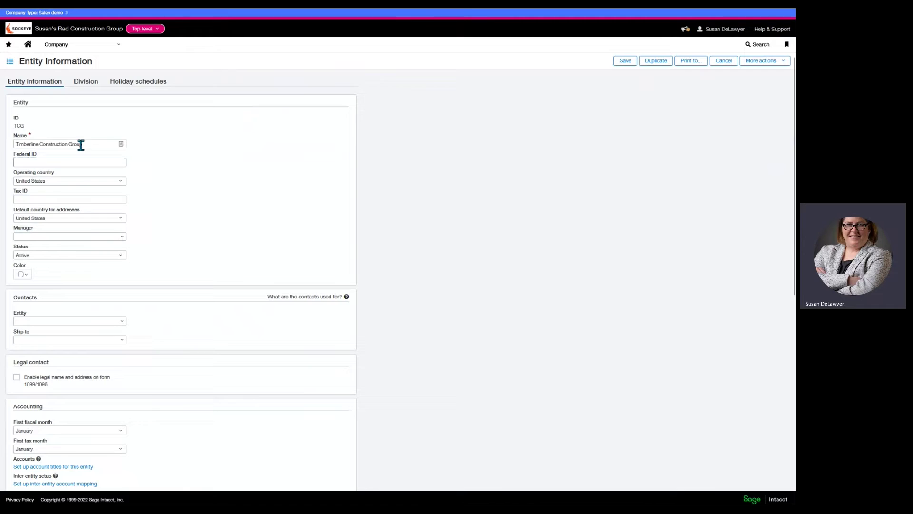
left_click(86, 82)
left_click(110, 106)
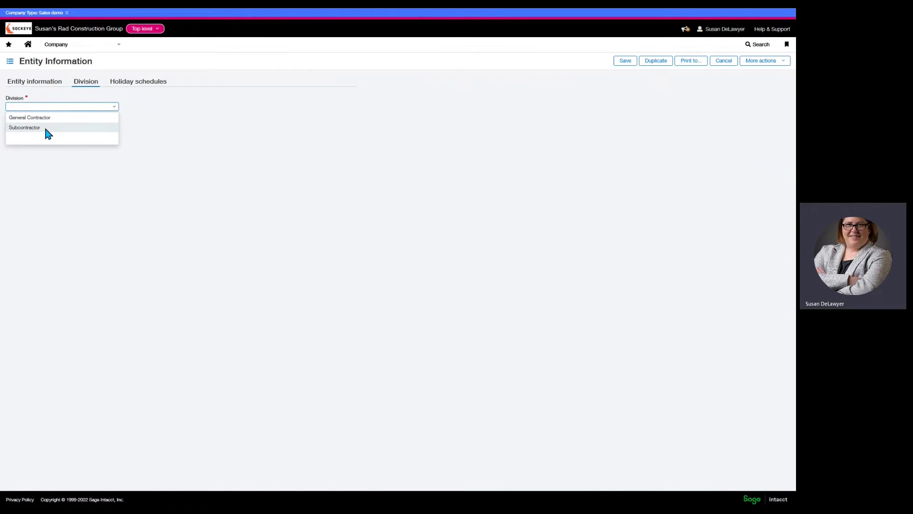
left_click(47, 128)
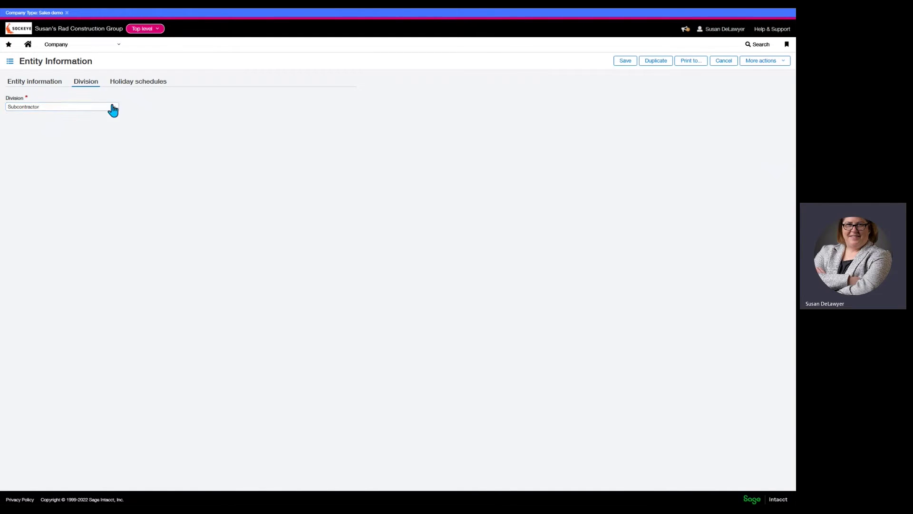
left_click(114, 107)
left_click(53, 117)
left_click(626, 61)
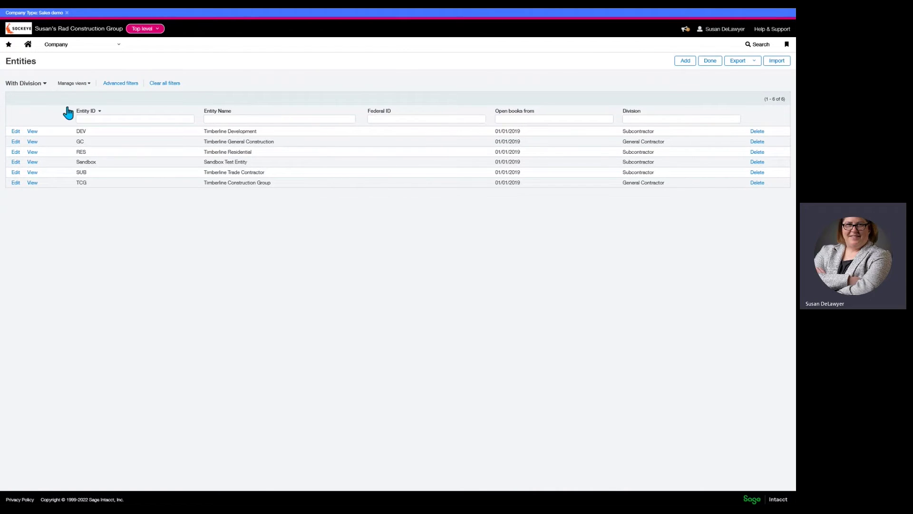
- Open the Locations list and set the Test location's division to Subcontractor
left_click(58, 47)
left_click(247, 169)
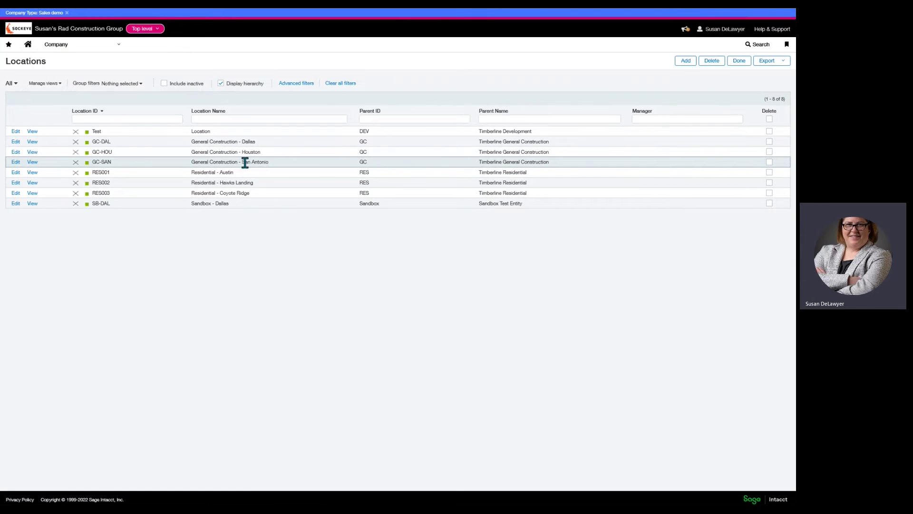
left_click(14, 133)
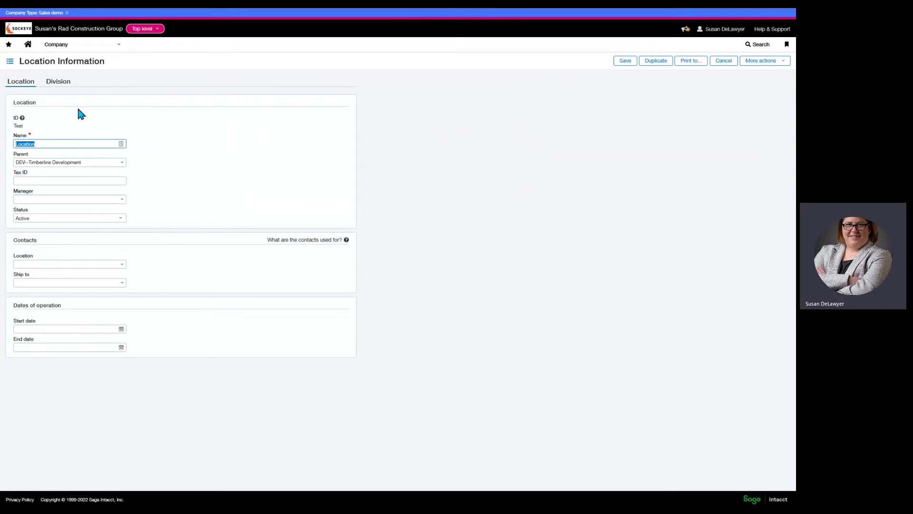
left_click(64, 82)
left_click(113, 107)
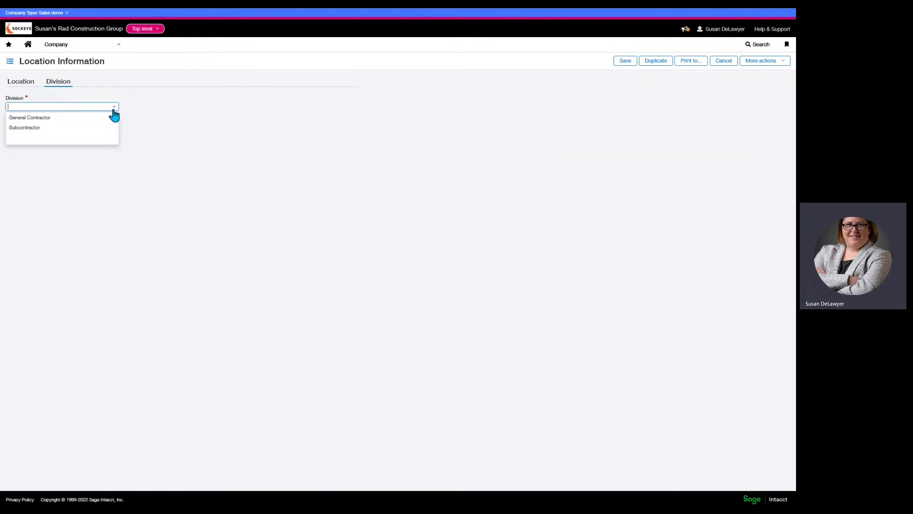
left_click(29, 127)
left_click(625, 60)
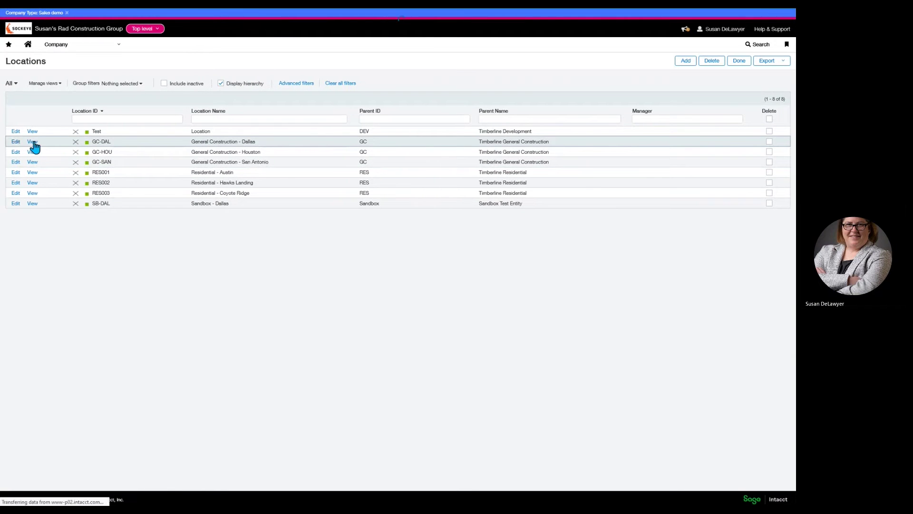
- Set the GC-DAL and GC-HOU locations' division to General Contractor
left_click(32, 142)
left_click(63, 85)
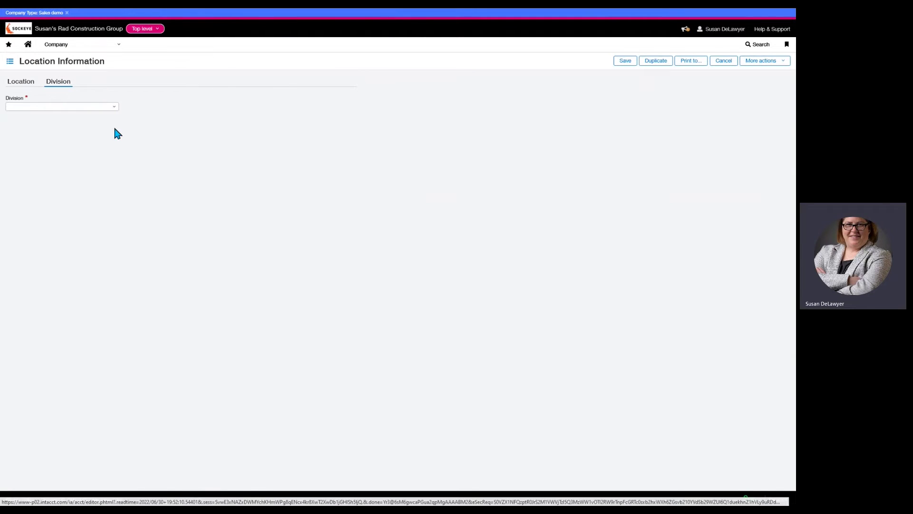
left_click(112, 107)
left_click(33, 117)
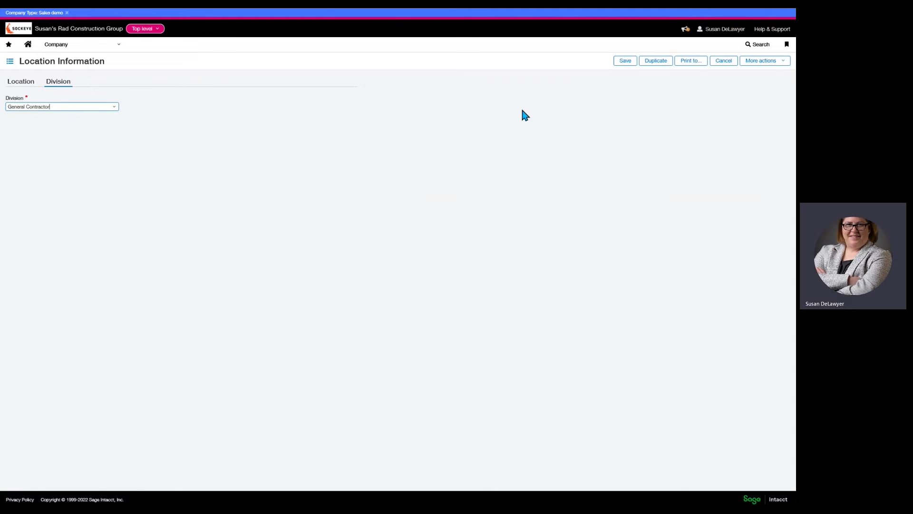
left_click(625, 61)
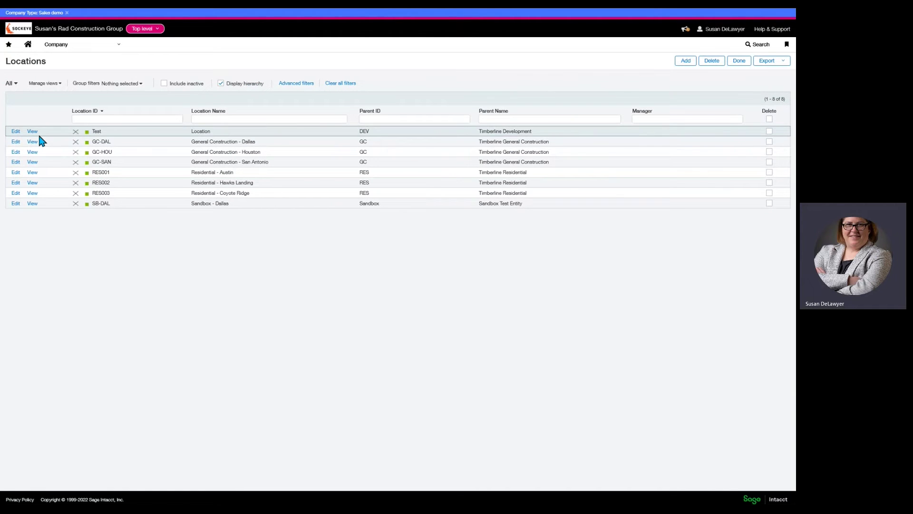
left_click(15, 152)
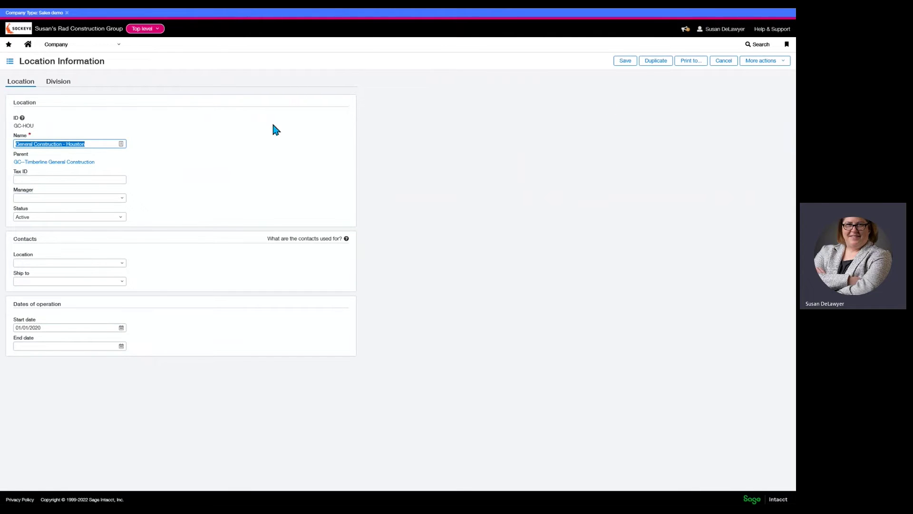
left_click(58, 82)
left_click(70, 107)
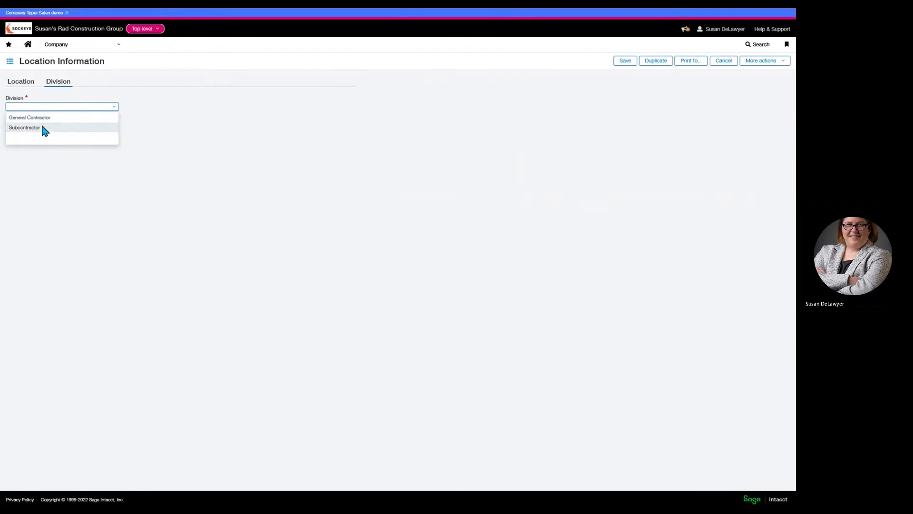
left_click(51, 118)
- Save GC-HOU, then save a Locations view with the Division column as 'With Division- Location'
left_click(626, 61)
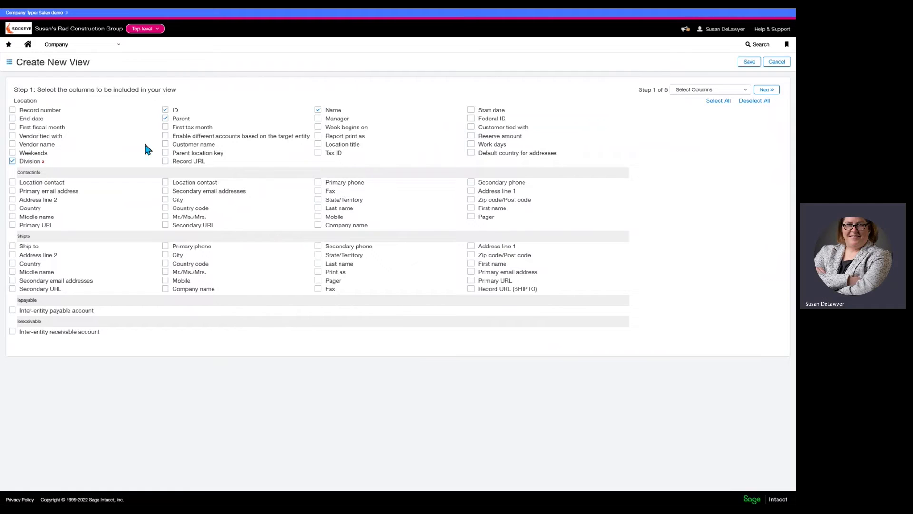
left_click(766, 89)
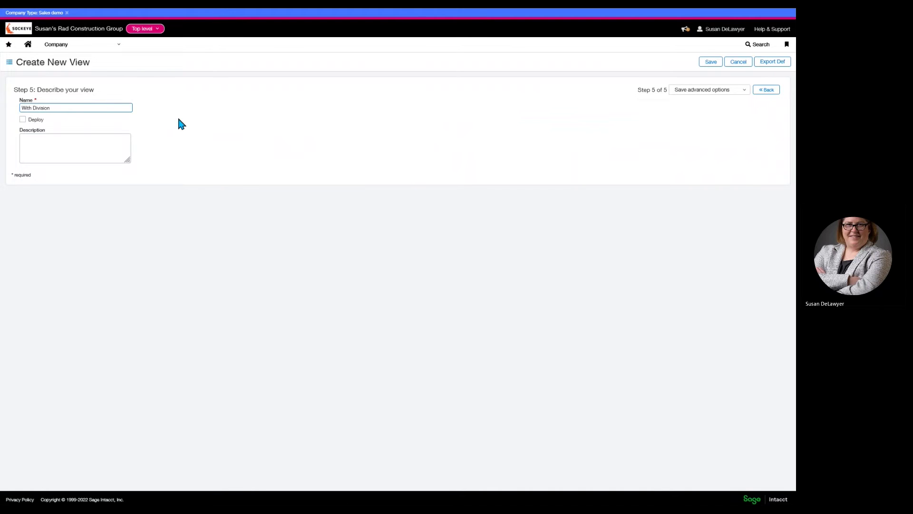
type("- Location")
left_click(709, 62)
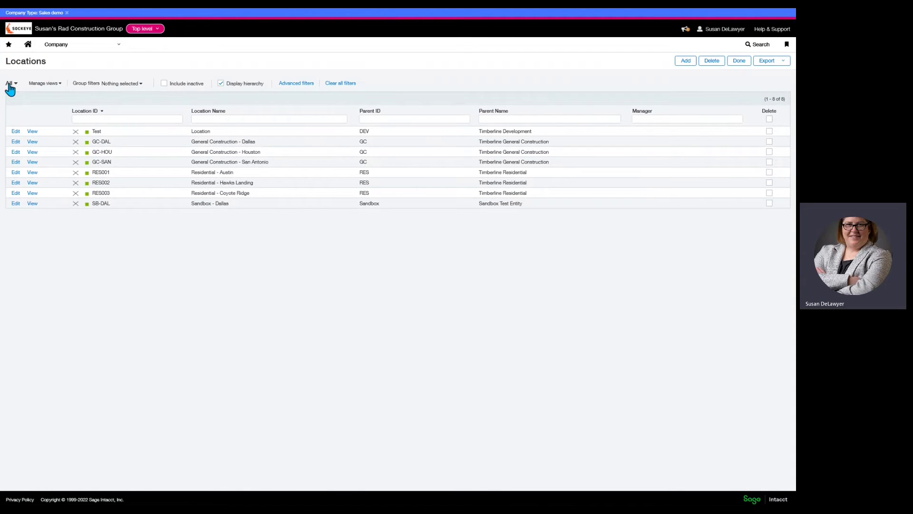
- Switch to the With Division- Location view and set GC-SAN's division to General Contractor
left_click(10, 84)
left_click(20, 135)
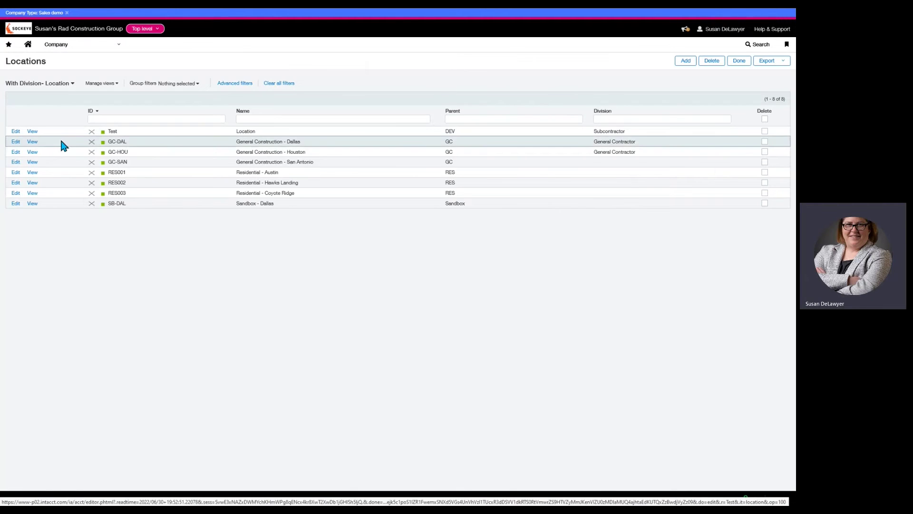
left_click(16, 163)
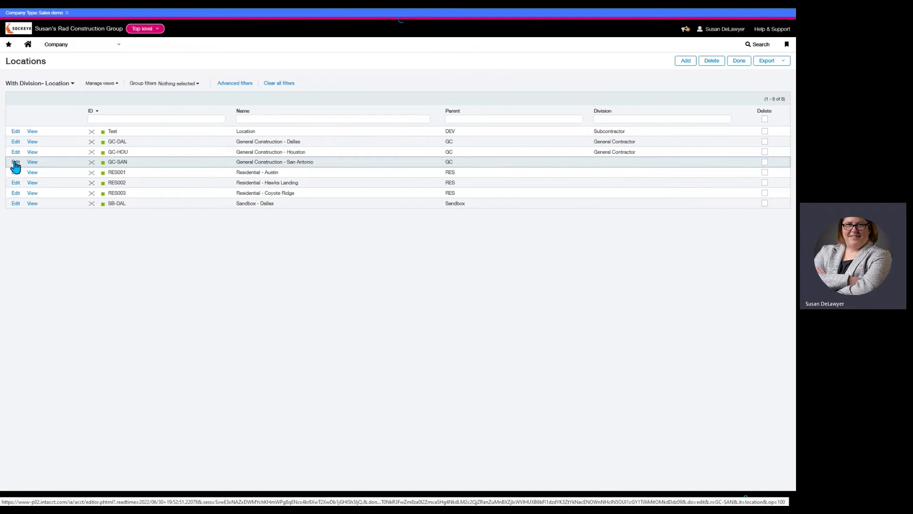
left_click(57, 82)
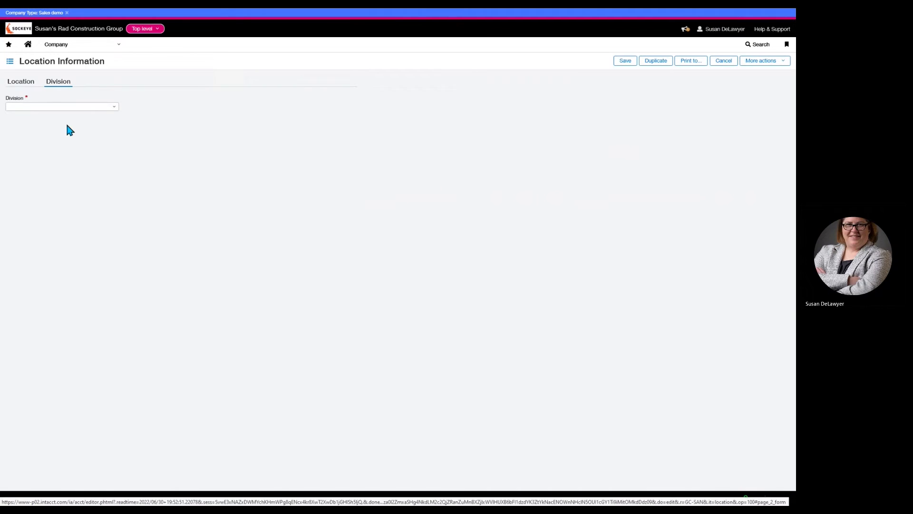
left_click(114, 107)
left_click(36, 118)
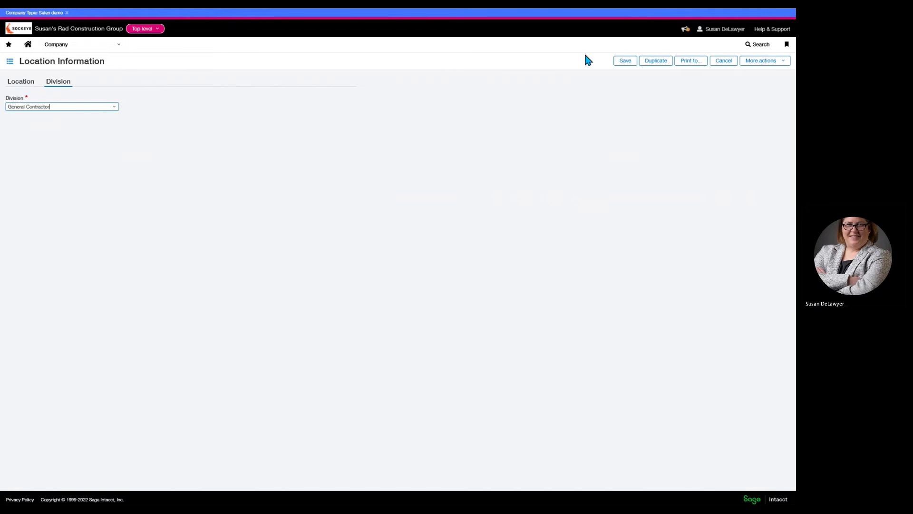
left_click(625, 61)
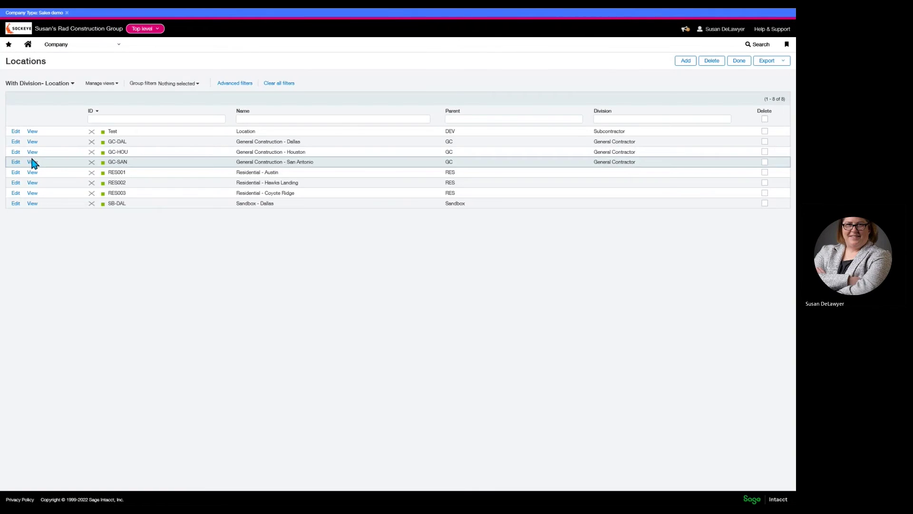
- Set the RES001 and RES002 locations' division to Subcontractor
left_click(16, 174)
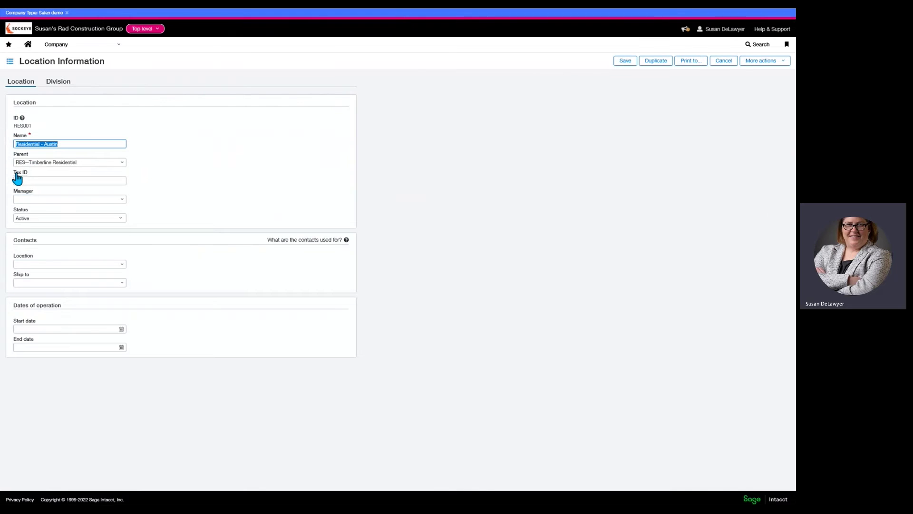
left_click(64, 81)
left_click(114, 110)
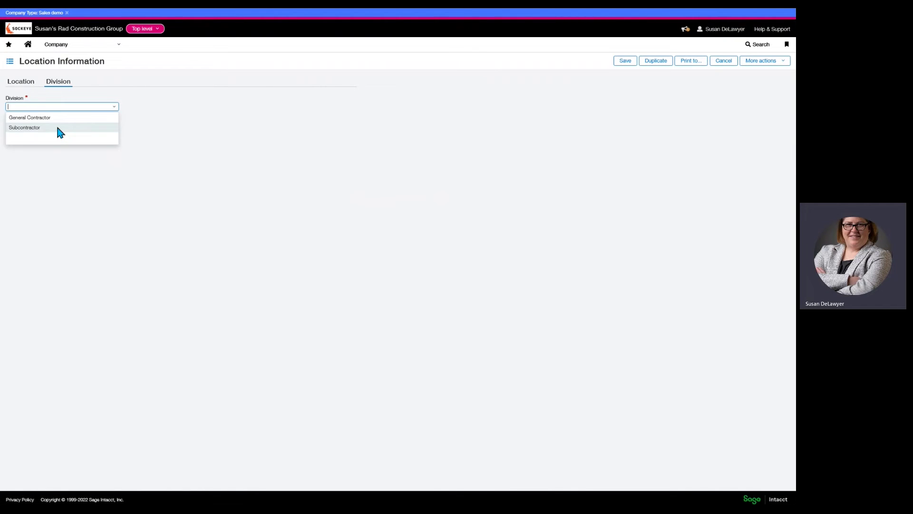
left_click(57, 127)
left_click(625, 61)
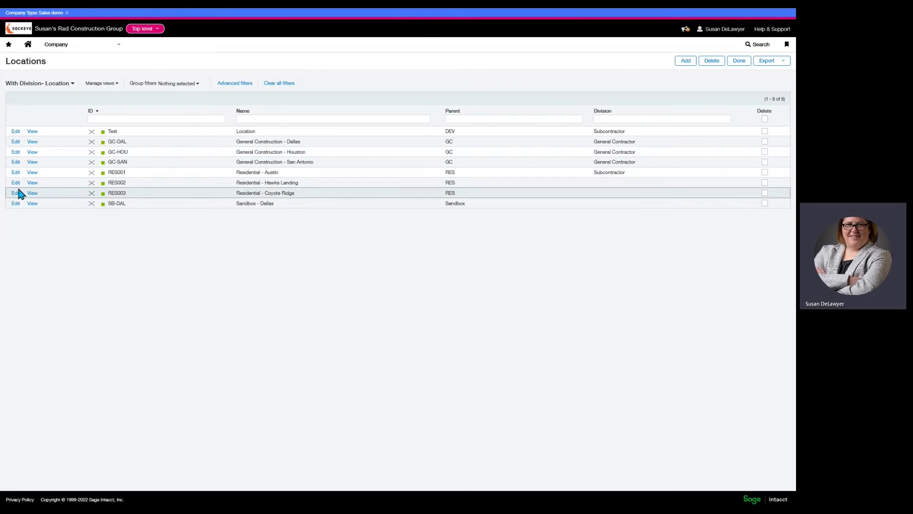
left_click(16, 184)
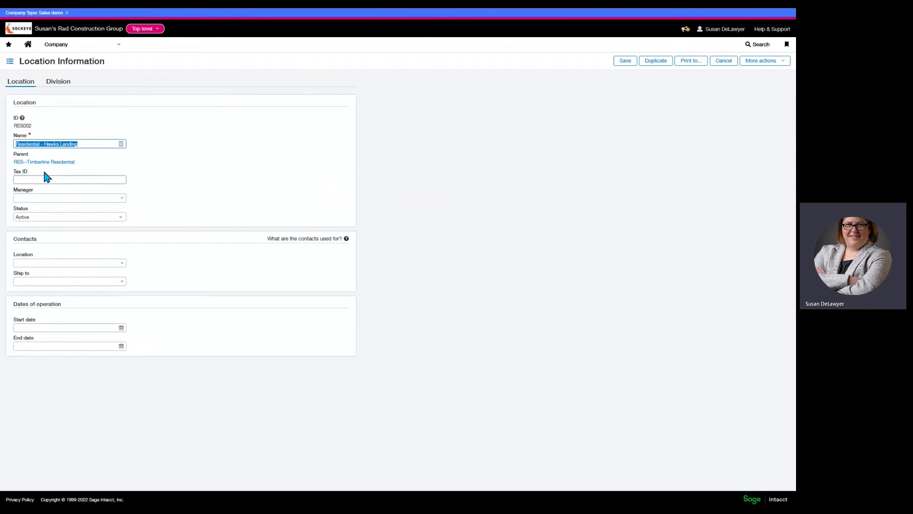
left_click(66, 79)
left_click(114, 108)
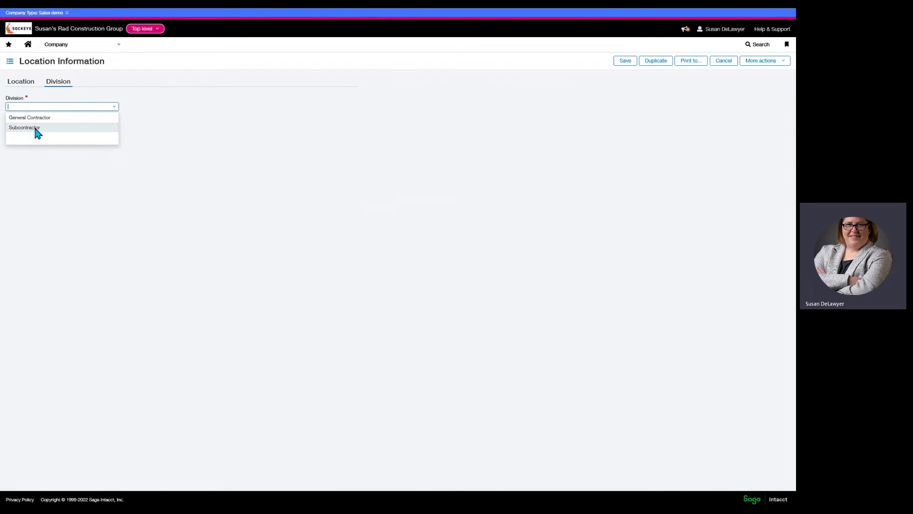
left_click(34, 129)
left_click(626, 61)
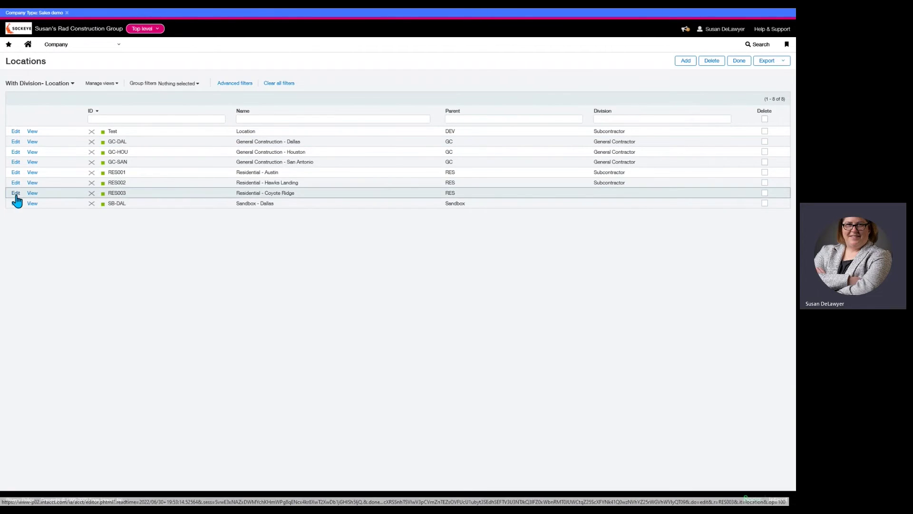
- Set the RES003 and SB-DAL locations' division to Subcontractor
left_click(16, 194)
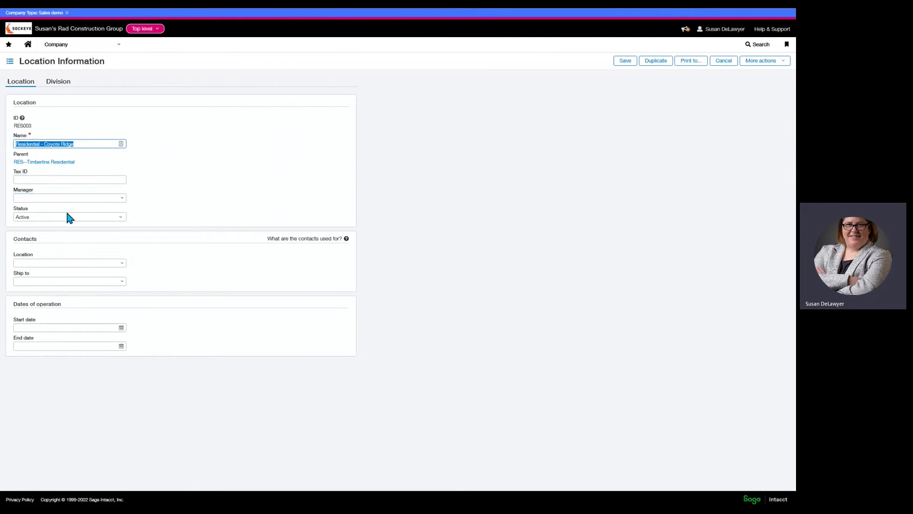
left_click(62, 82)
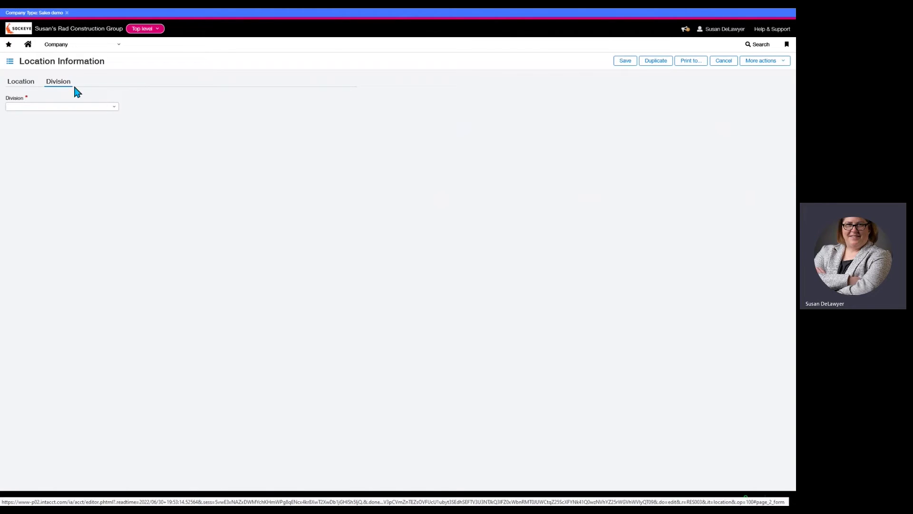
left_click(114, 107)
left_click(48, 124)
left_click(624, 62)
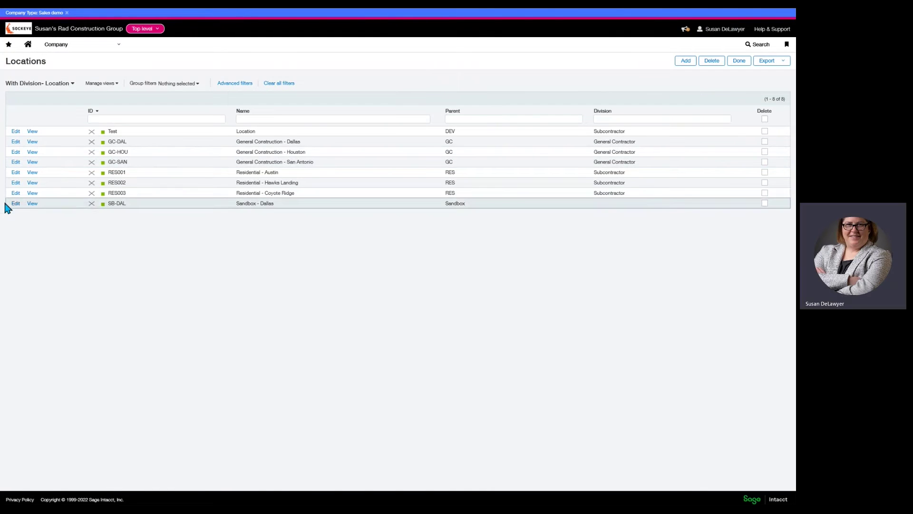
left_click(15, 204)
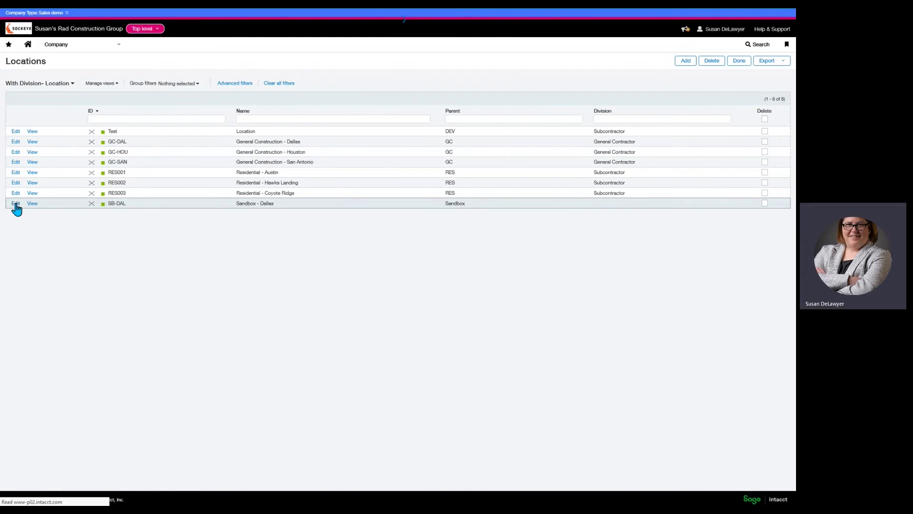
left_click(58, 83)
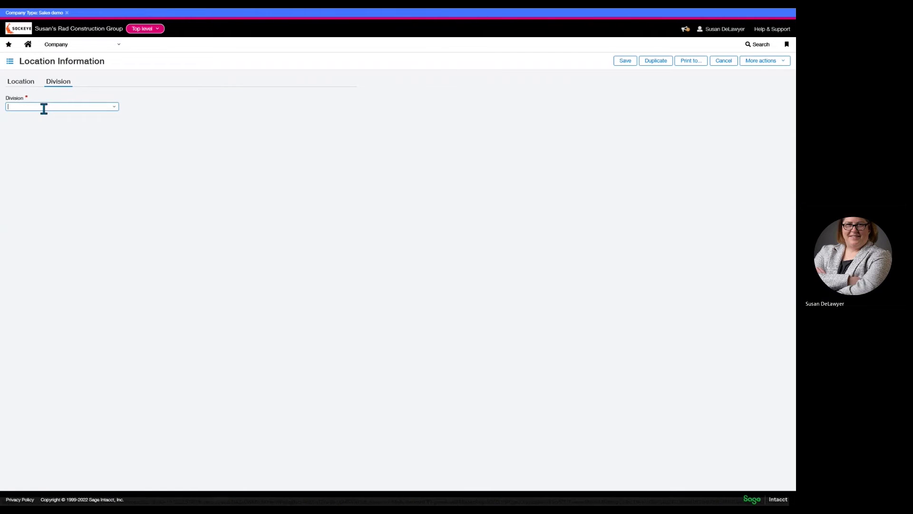
left_click(113, 110)
left_click(32, 128)
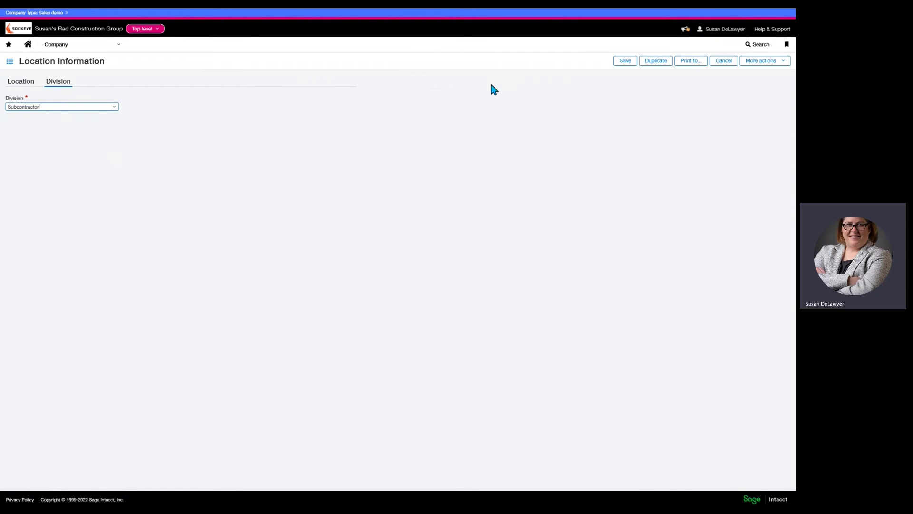
left_click(617, 61)
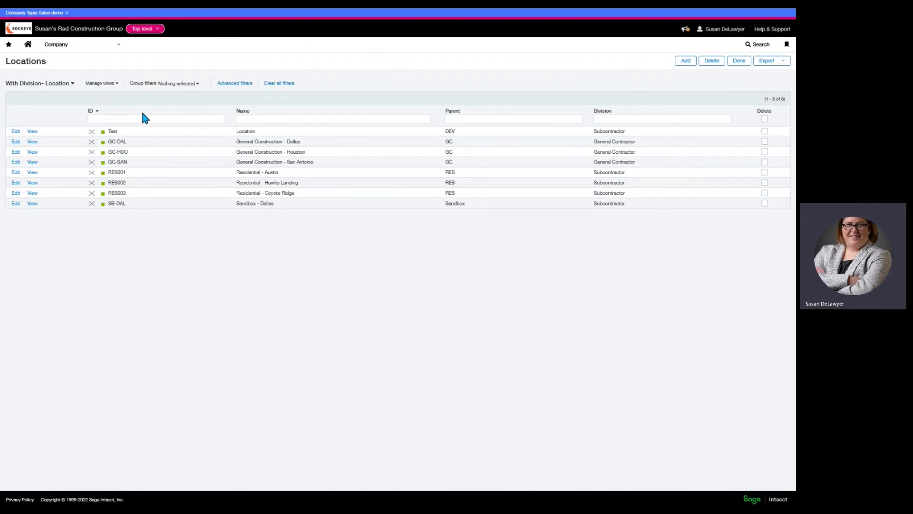
- Start a new location group with ID and name GC Group
left_click(71, 48)
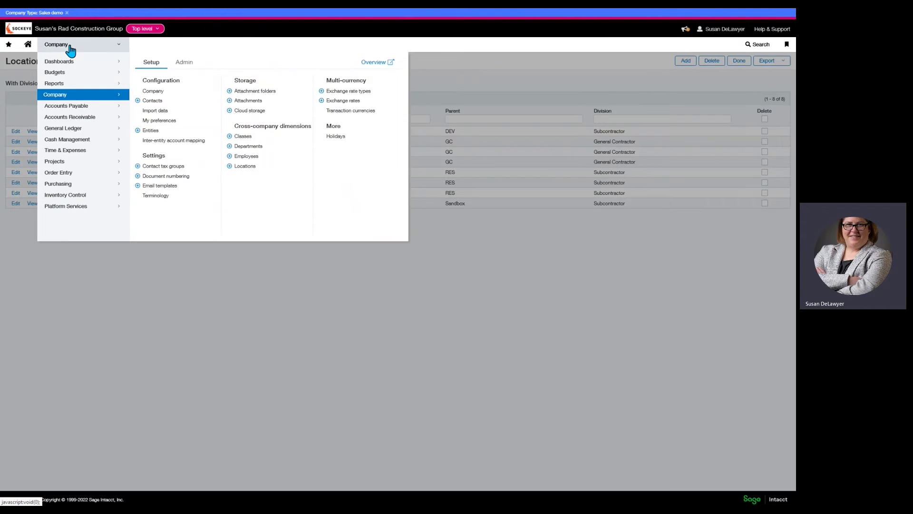
left_click(53, 83)
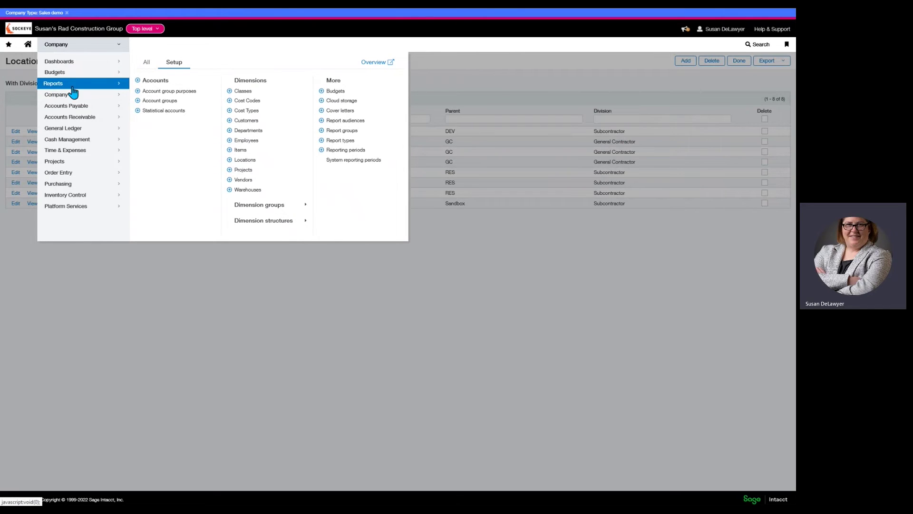
mouse_move(265, 205)
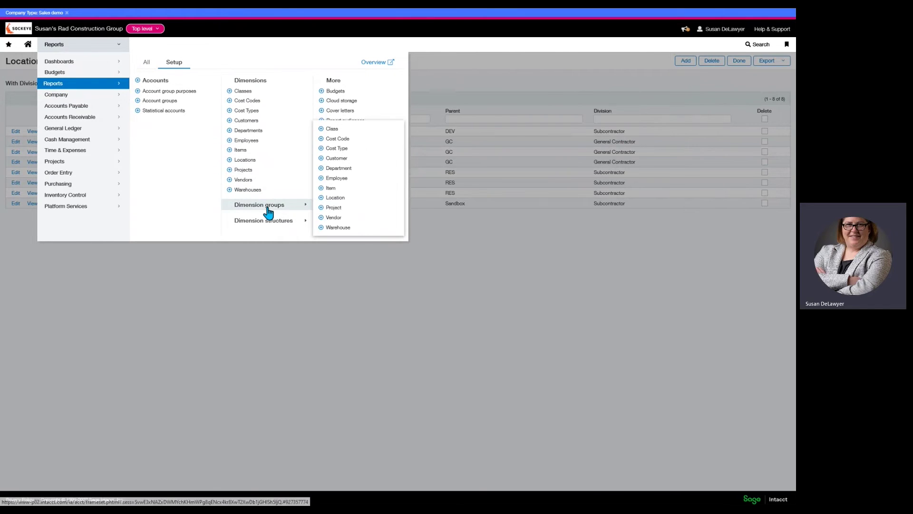
left_click(339, 198)
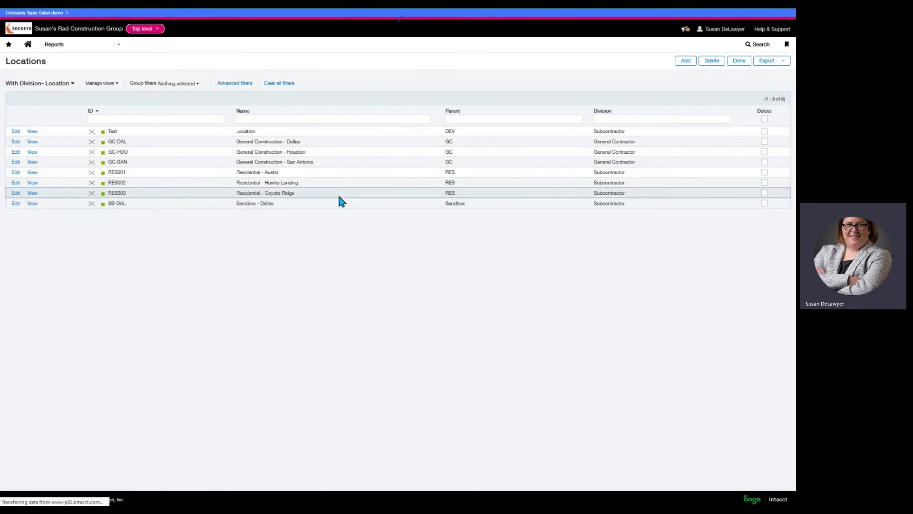
left_click(714, 61)
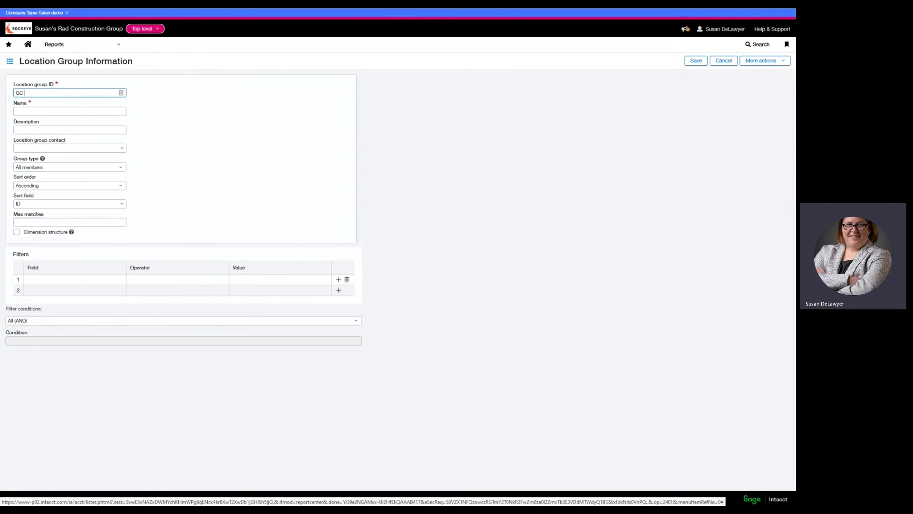
type("GC Group")
left_click_drag(48, 90, 2, 88)
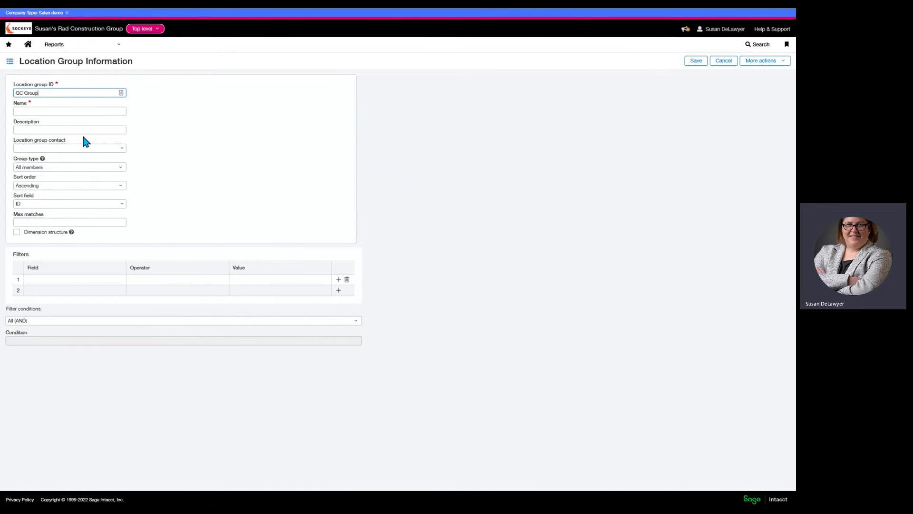
left_click(26, 111)
left_click(30, 112)
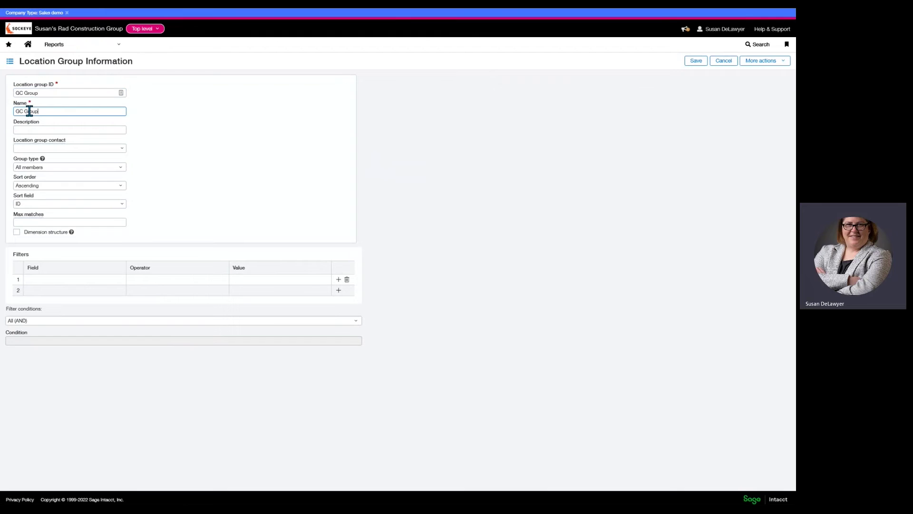
- Filter the group on Division equals General Contractor, enable dimension structure, and save
left_click(35, 278)
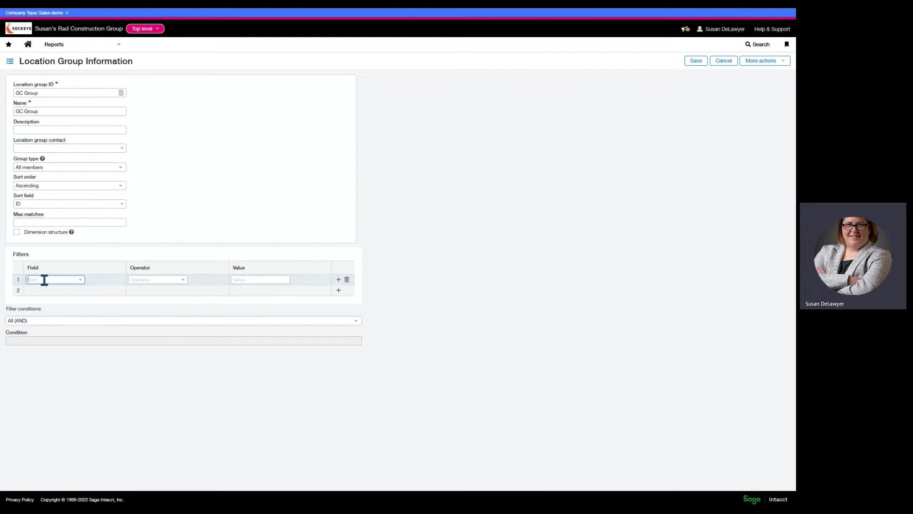
left_click(78, 281)
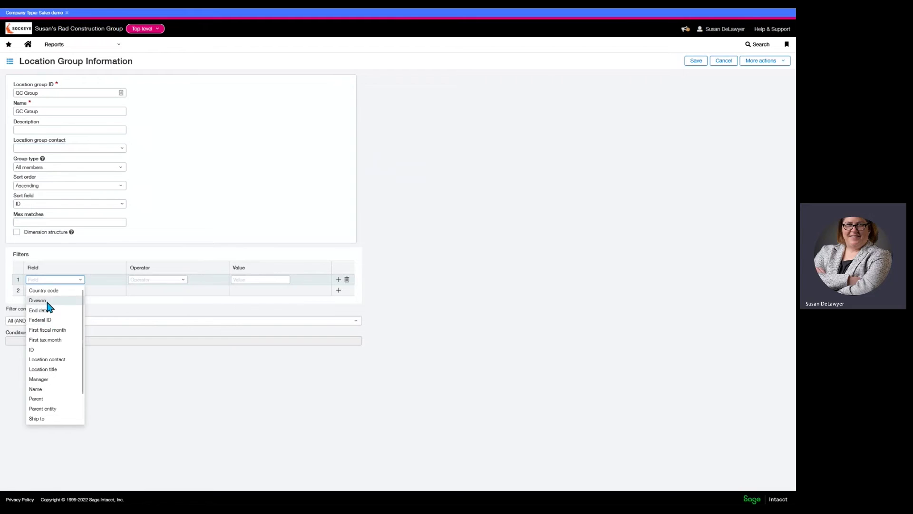
left_click(47, 301)
left_click(164, 280)
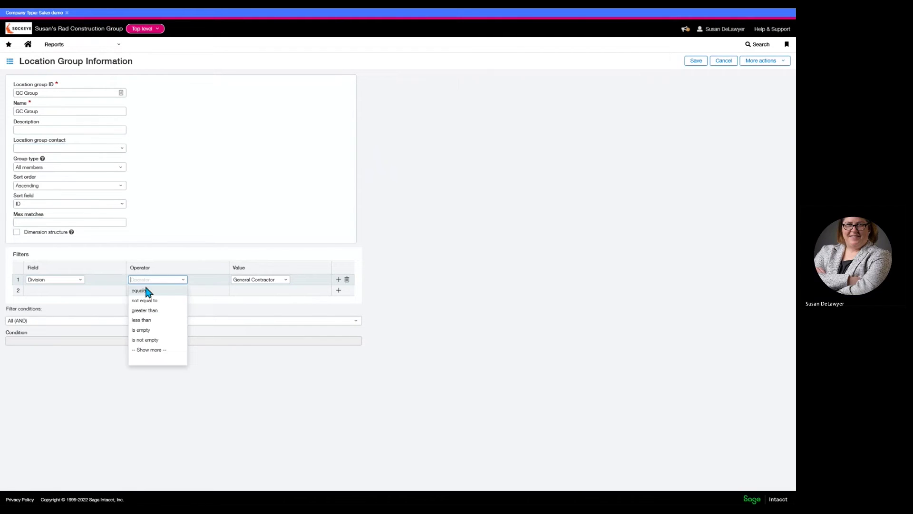
left_click(148, 291)
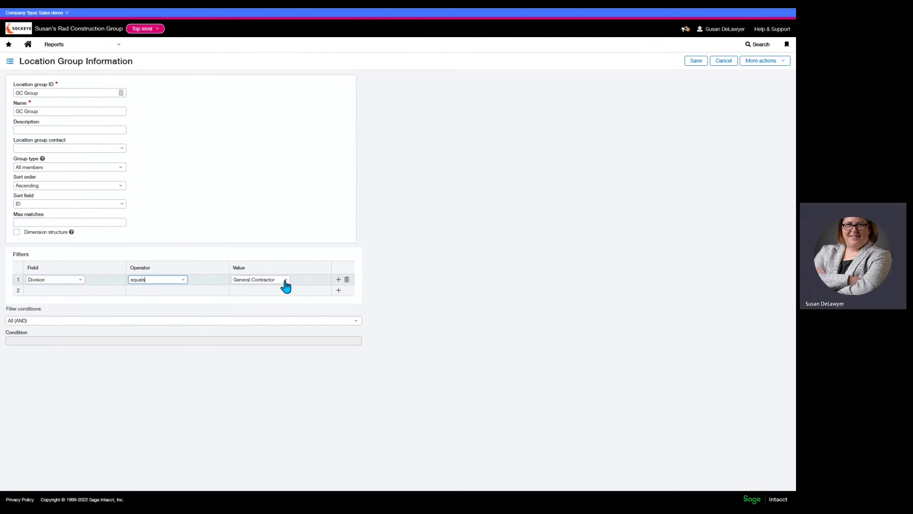
left_click(16, 232)
left_click(697, 61)
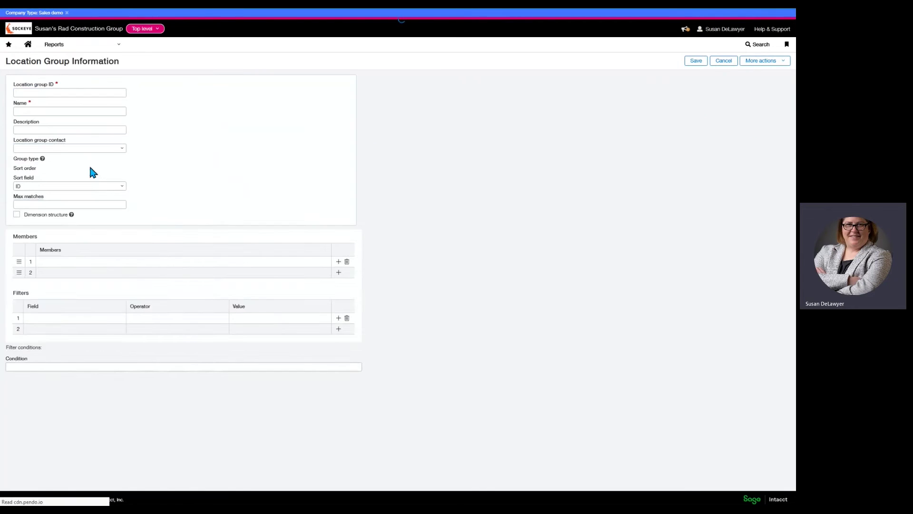
- Enter SUB Group as the location group's ID and name and mark it a dimension structure
type("SUB Group")
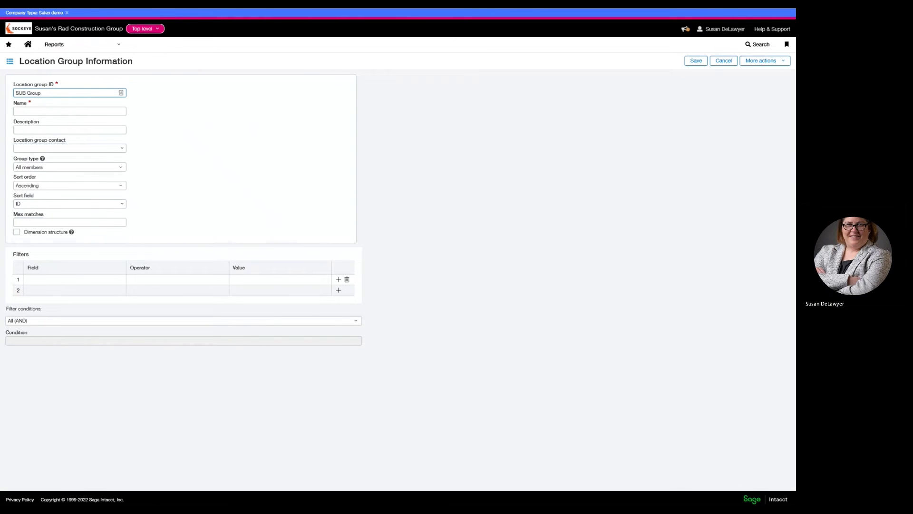
key("Tab")
left_click(17, 232)
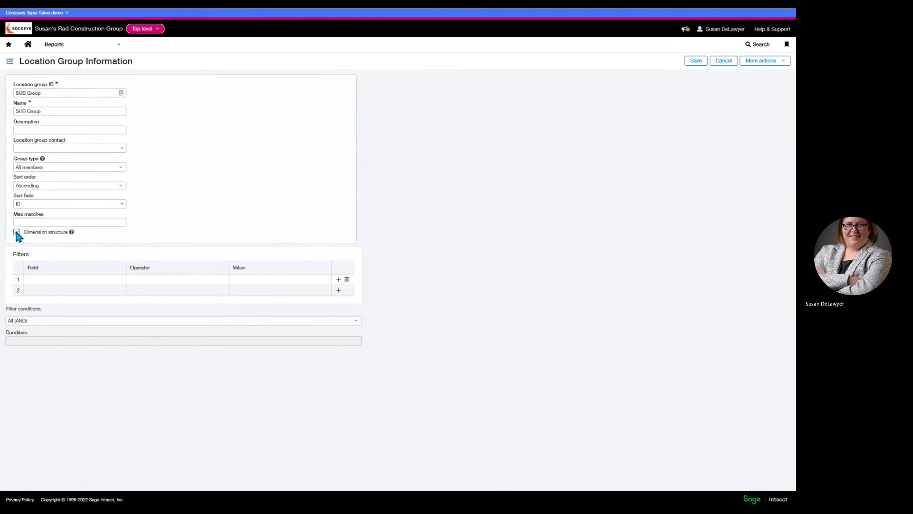
- Add the filter Division equals Subcontractor and save the SUB Group location group
left_click(86, 279)
left_click(77, 281)
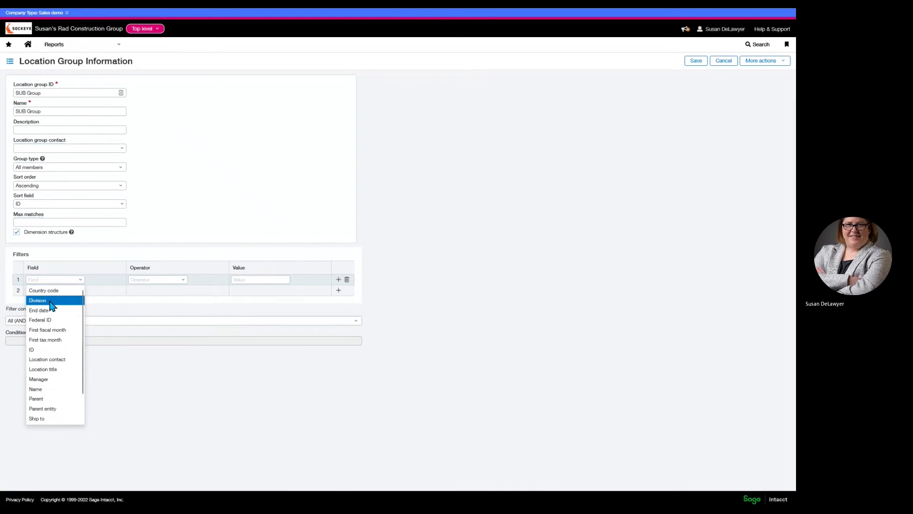
left_click(76, 300)
left_click(157, 280)
left_click(156, 290)
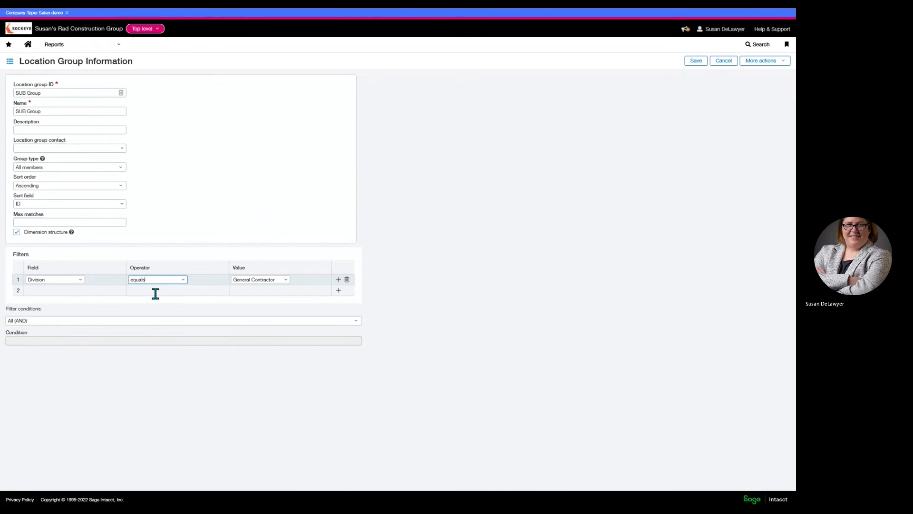
left_click(285, 281)
left_click(263, 300)
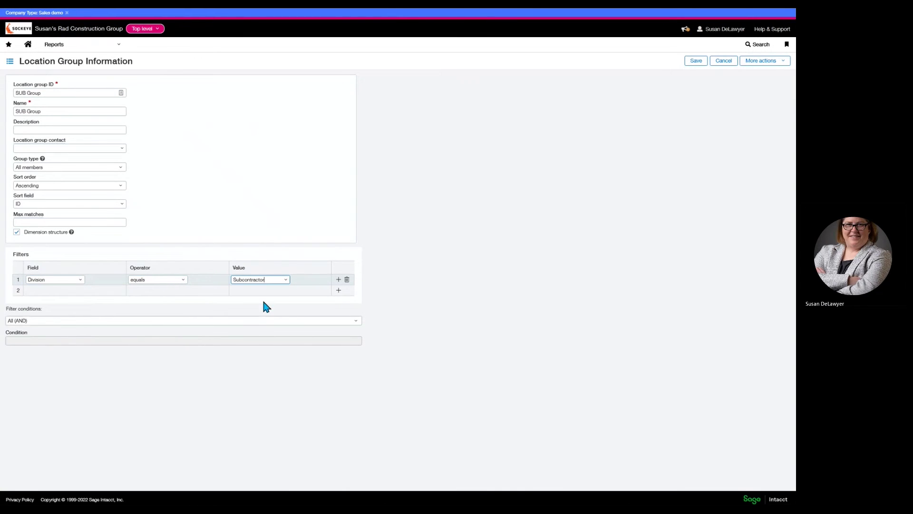
left_click(695, 61)
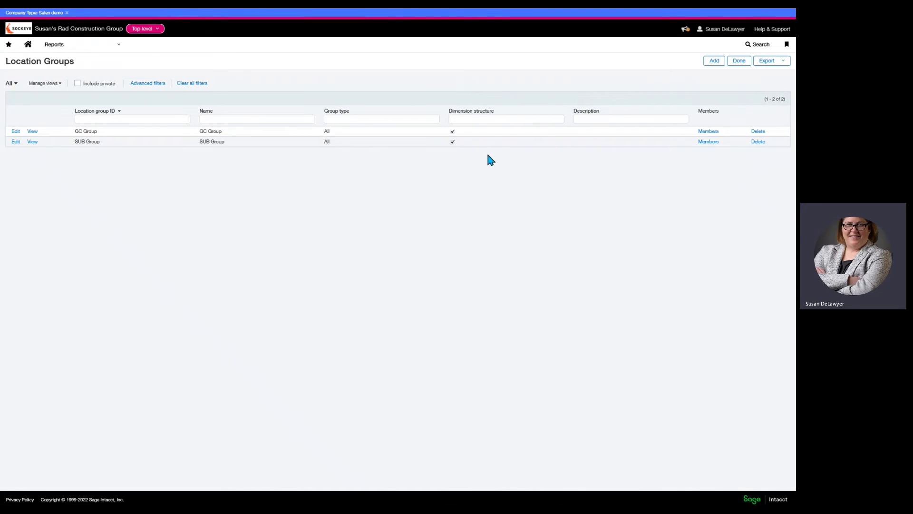
- Review the members of GC Group (five General Contractor locations) and SUB Group (nine Subcontractor locations)
left_click(708, 132)
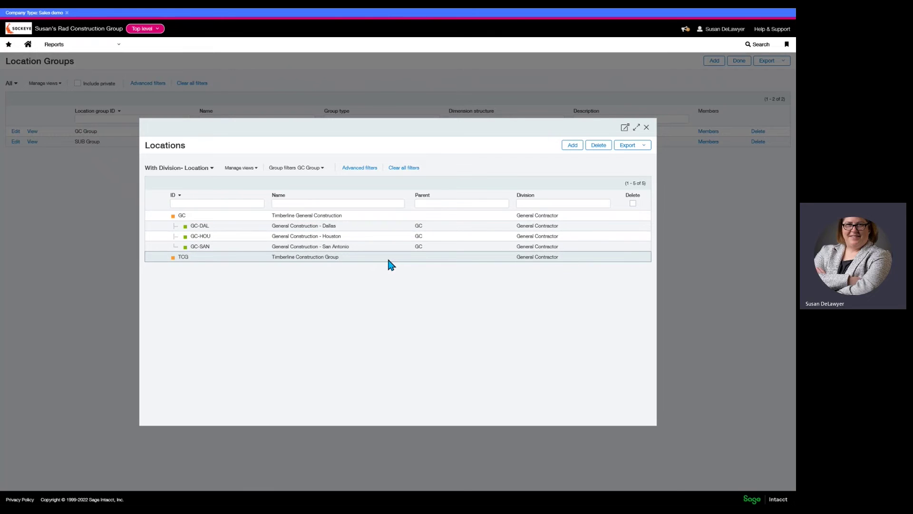
left_click(647, 127)
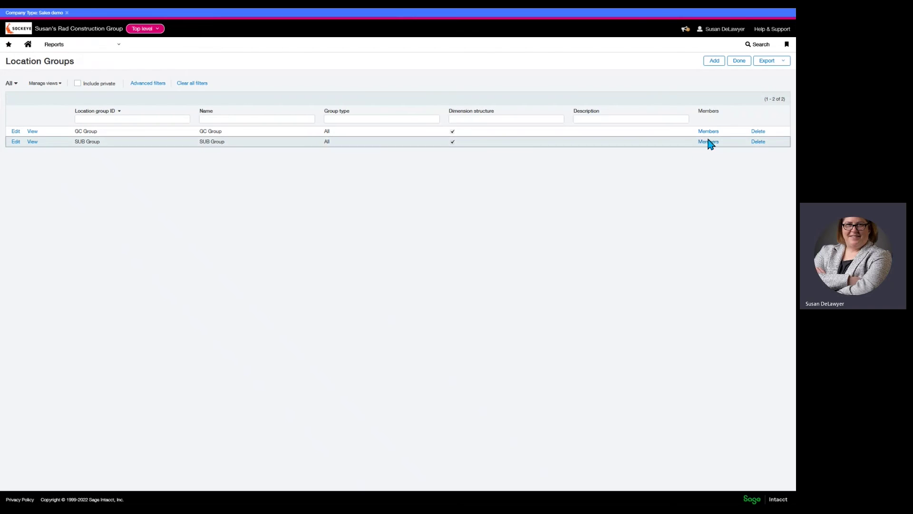
left_click(709, 142)
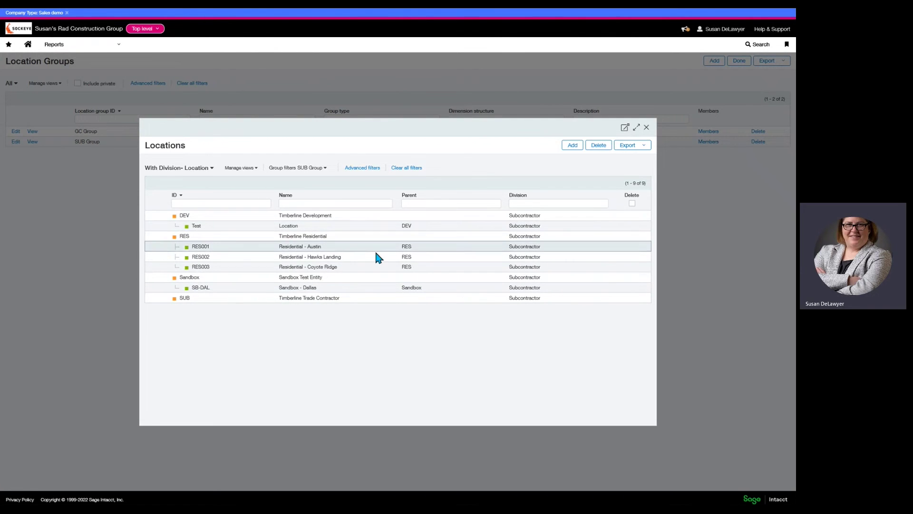
left_click(647, 127)
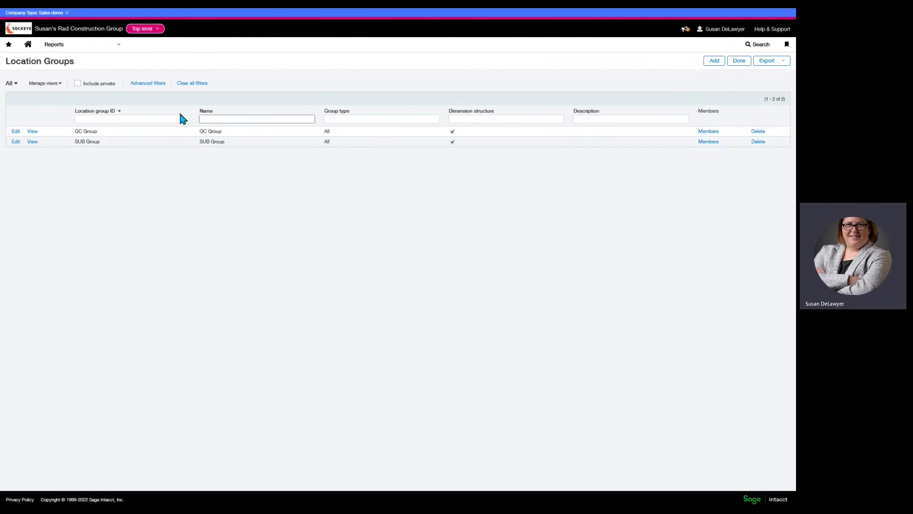
left_click(71, 45)
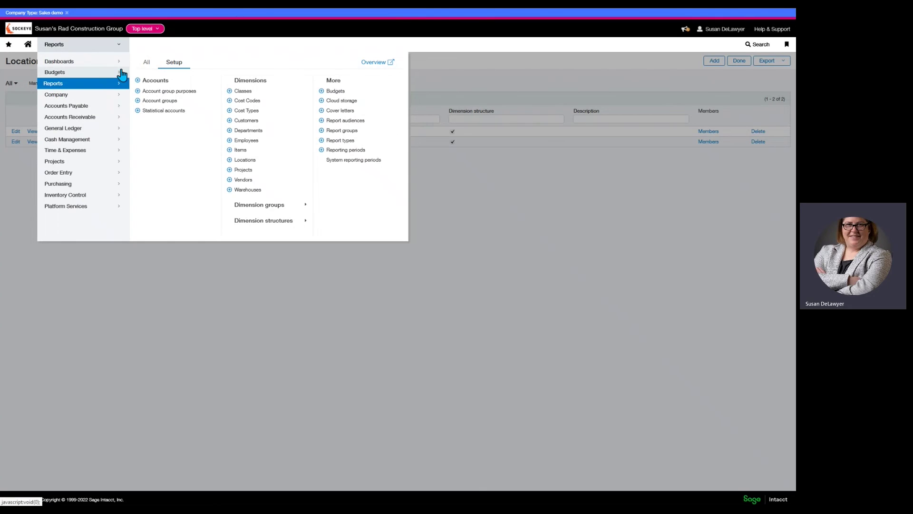
- Start a Financial Report Writer report named 'P&L by Dimension Group' with Accounts in rows
left_click(146, 61)
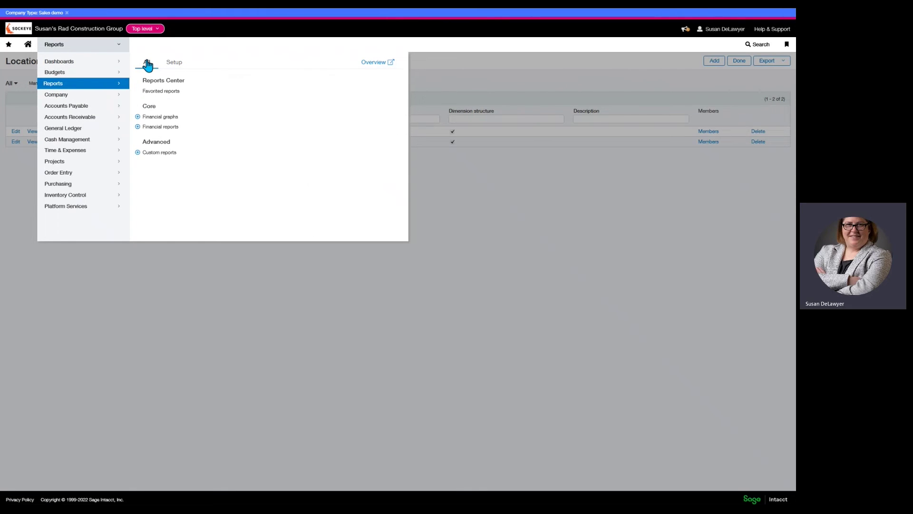
left_click(138, 126)
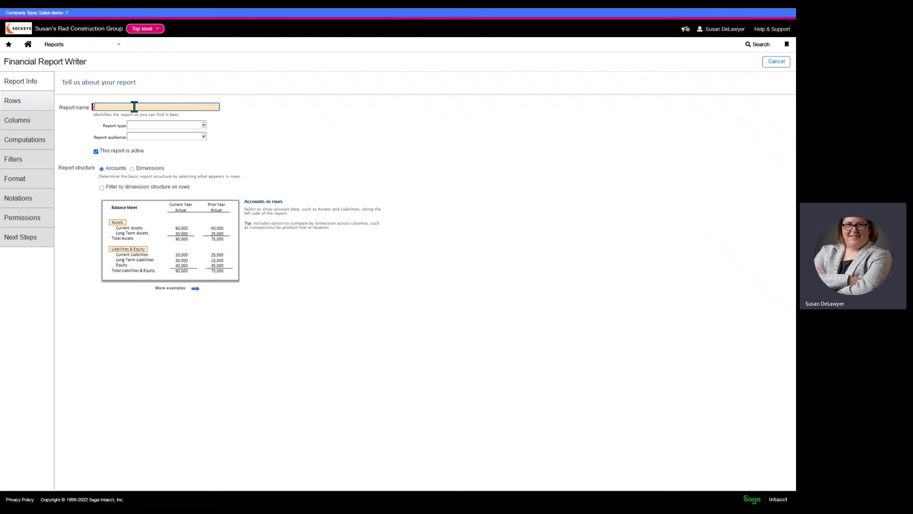
type("P&L by Dimension Group")
left_click(188, 143)
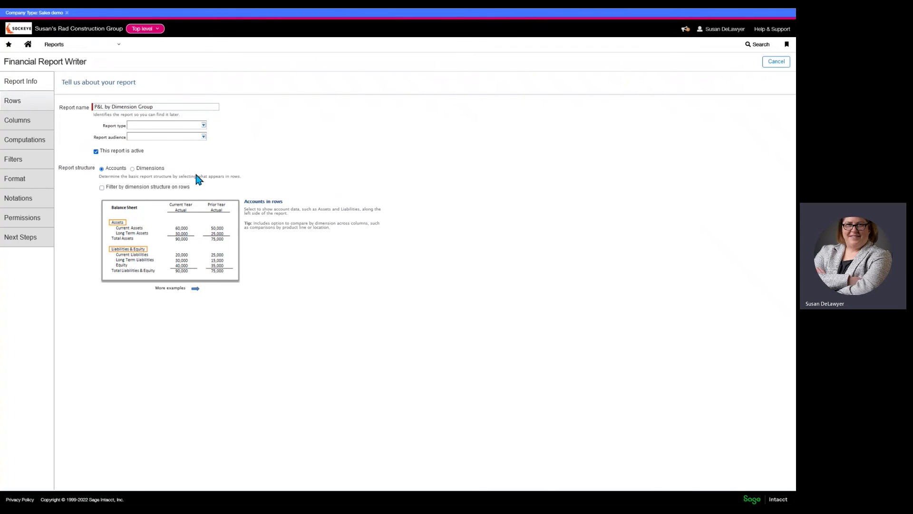
left_click(132, 169)
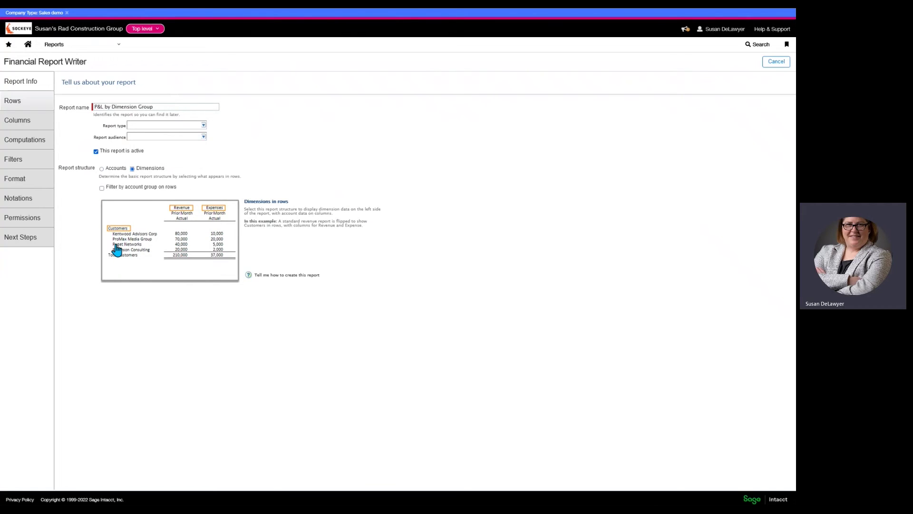
left_click(102, 169)
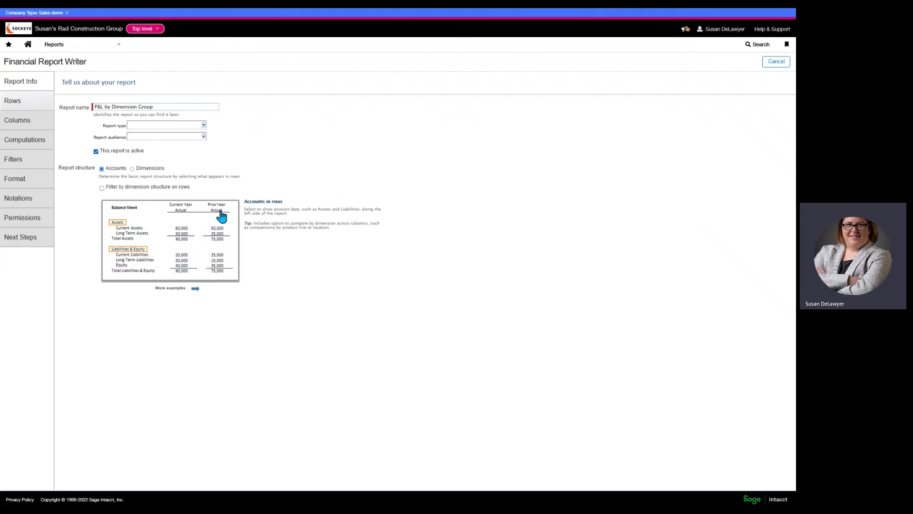
- Add the Net Income account group to the report rows
left_click(19, 103)
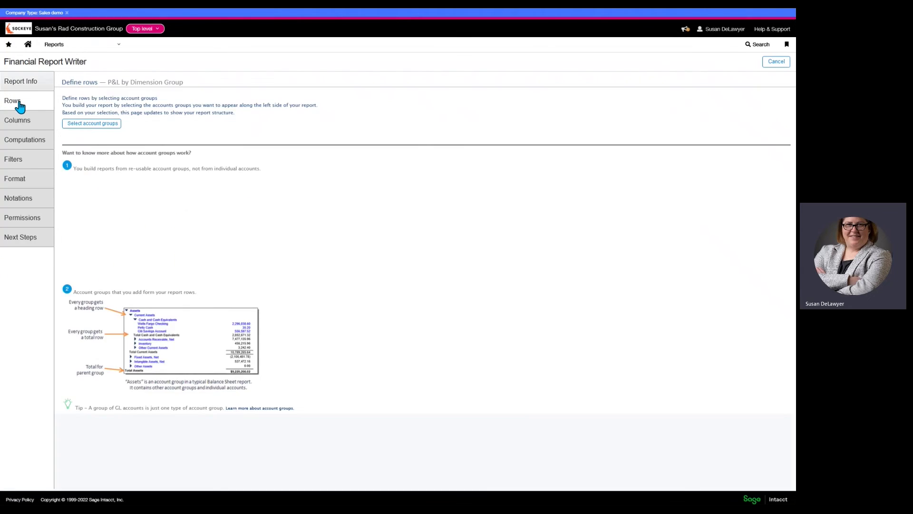
left_click(87, 124)
left_click(126, 135)
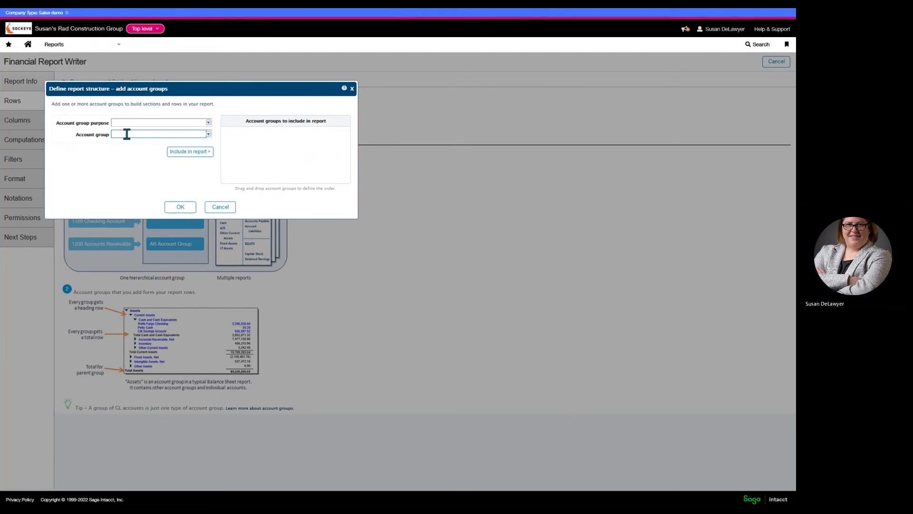
type("net")
key("Return")
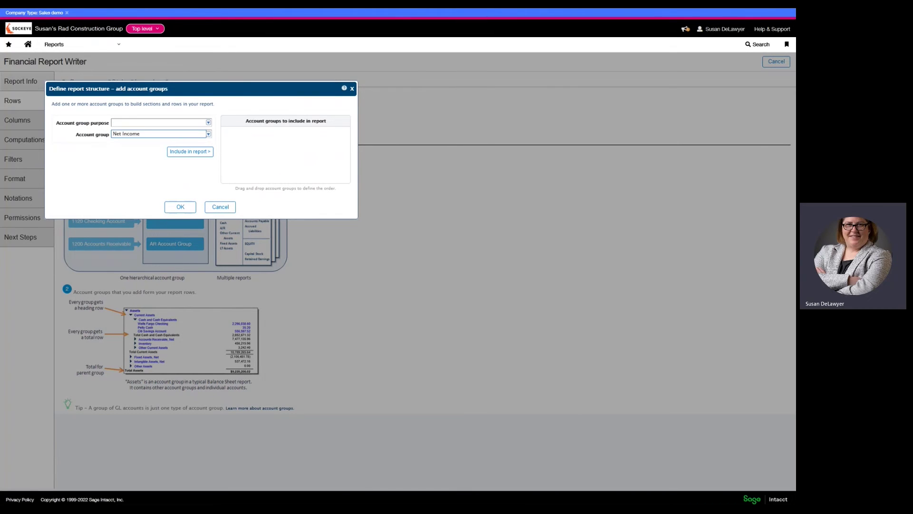
left_click(172, 152)
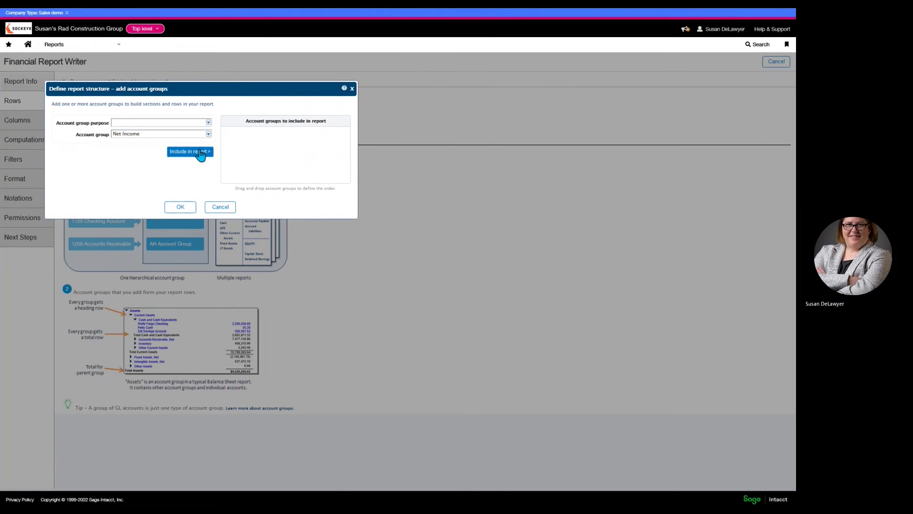
left_click(181, 207)
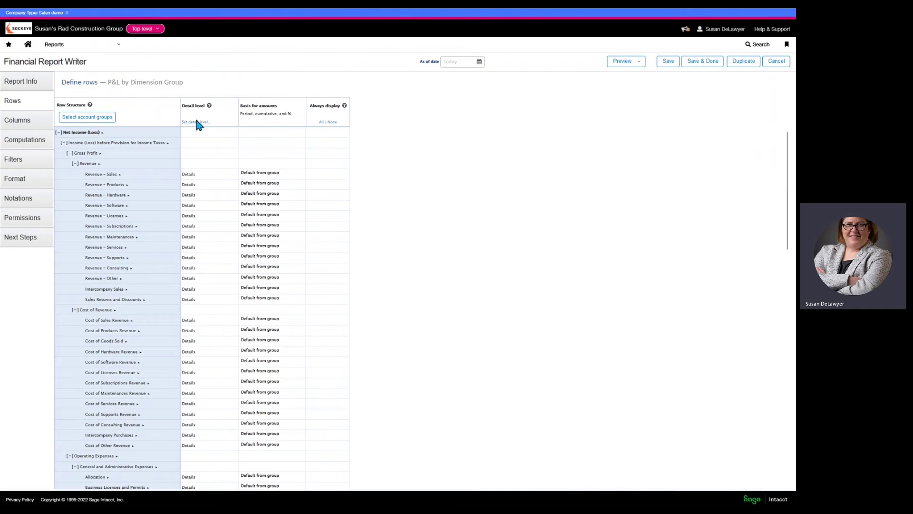
- Set the report-wide detail level to Summary - hide accounts
left_click(198, 122)
left_click(431, 260)
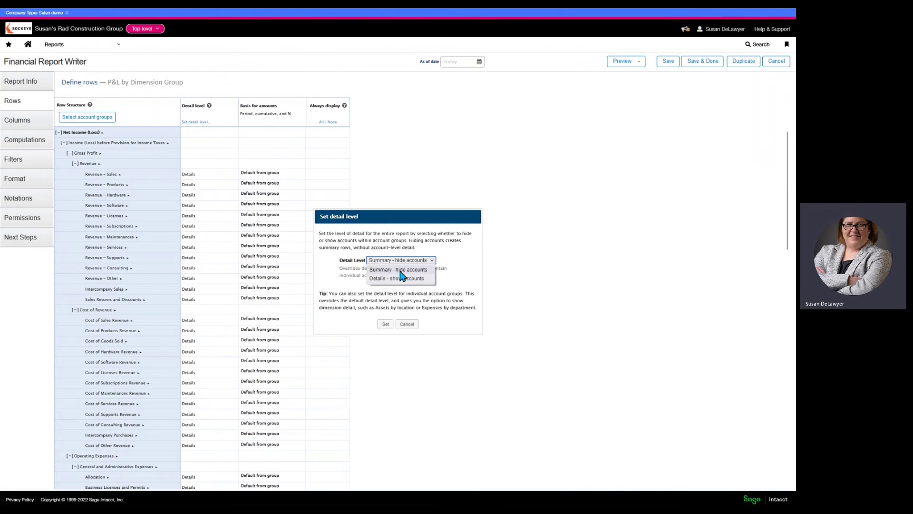
left_click(402, 275)
left_click(386, 324)
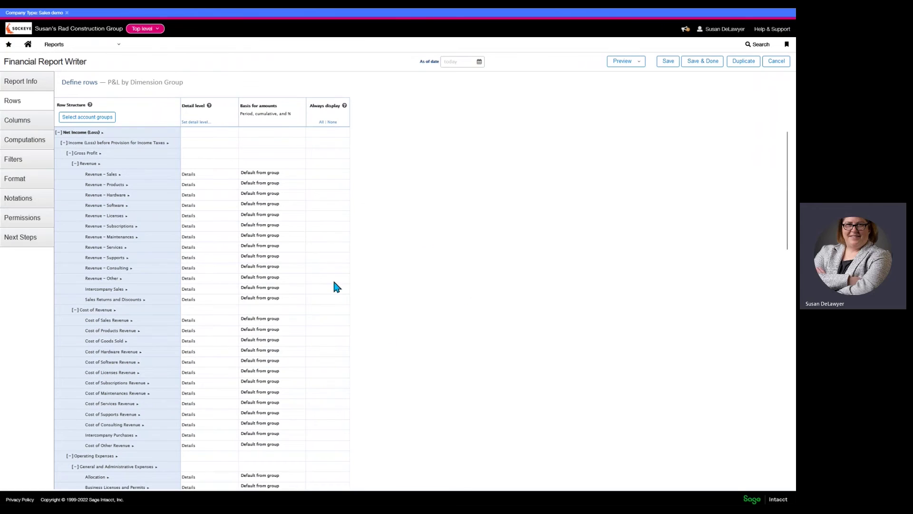
left_click(198, 122)
left_click(400, 260)
left_click(394, 270)
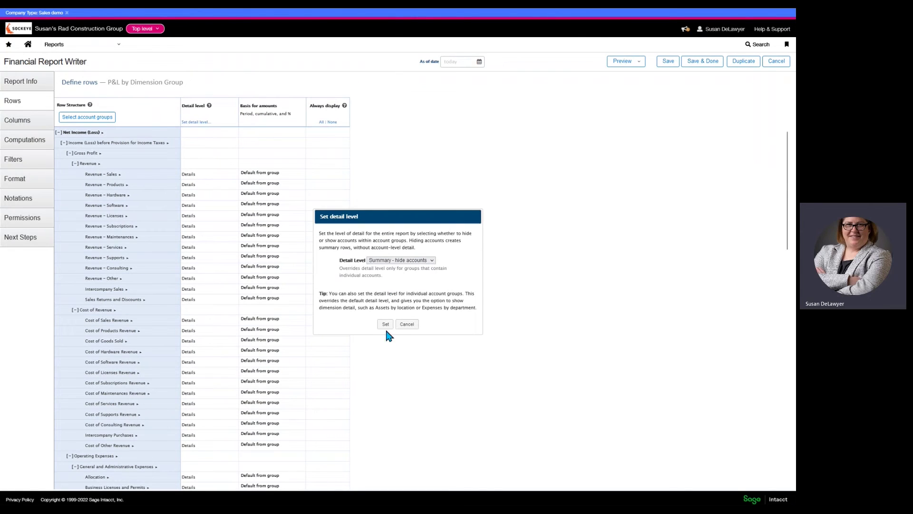
left_click(386, 324)
- Collapse the ten Net Income sub-groups, from Revenue through Income Taxes
left_click(75, 163)
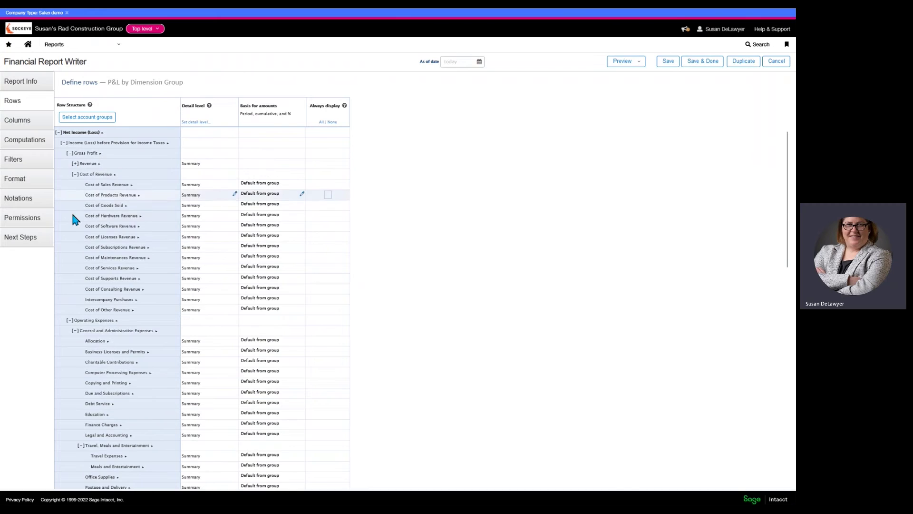
left_click(74, 175)
left_click(74, 195)
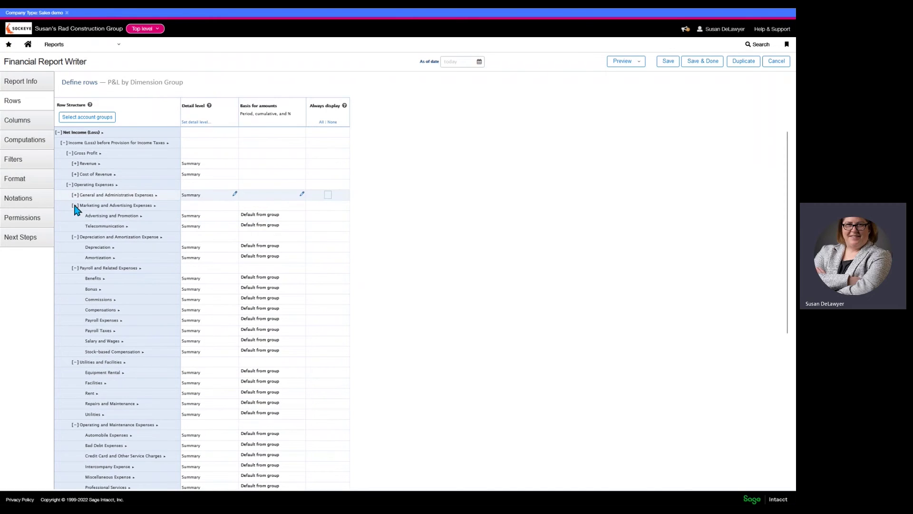
left_click(75, 206)
left_click(75, 216)
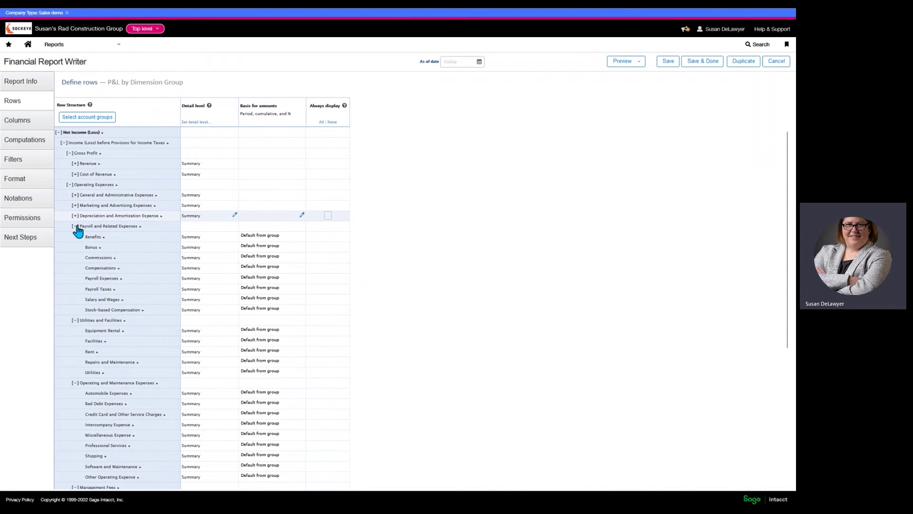
left_click(75, 226)
left_click(75, 236)
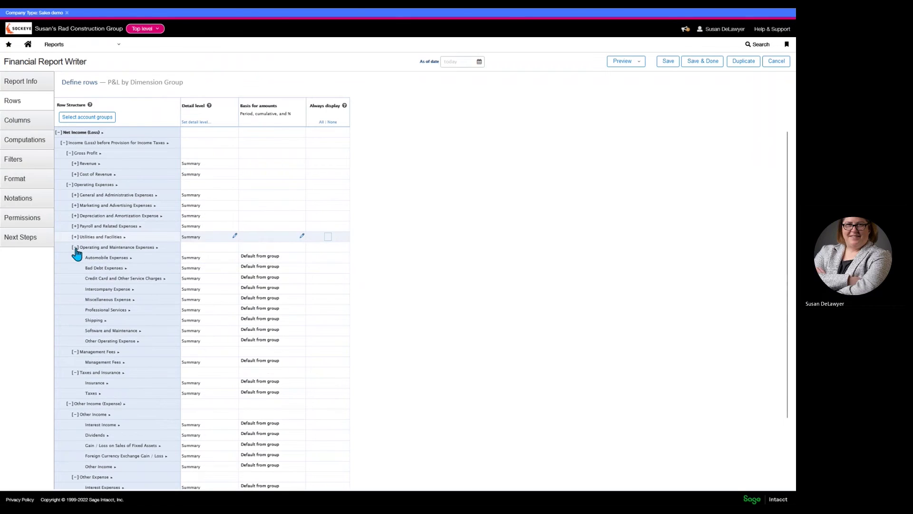
left_click(75, 247)
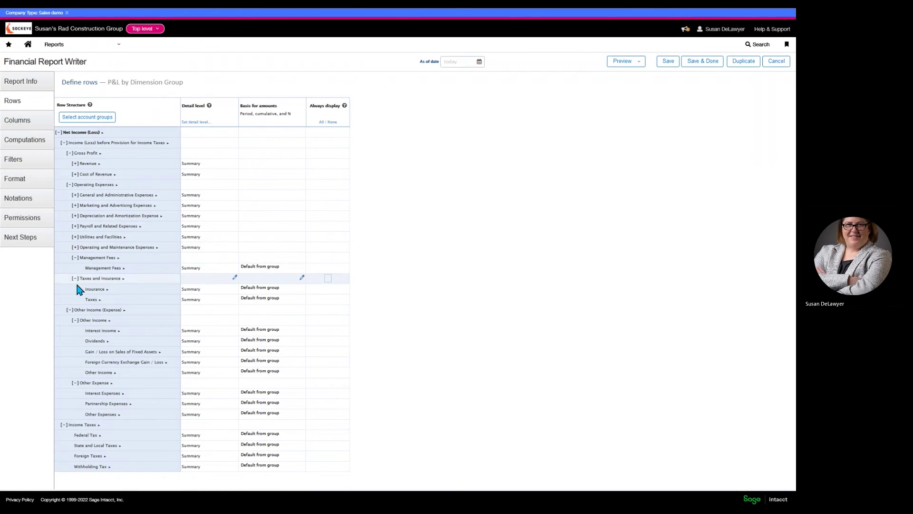
left_click(69, 309)
left_click(64, 322)
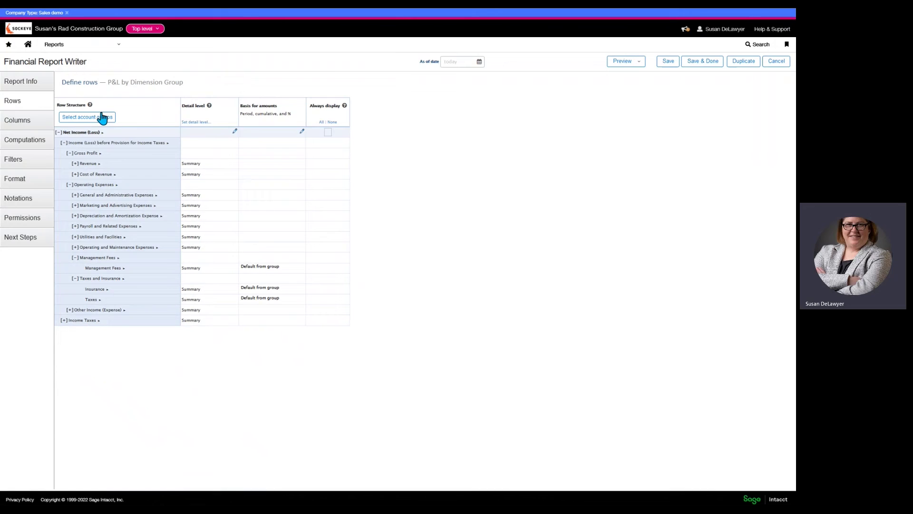
- Make the first report column show Account number & name
left_click(16, 123)
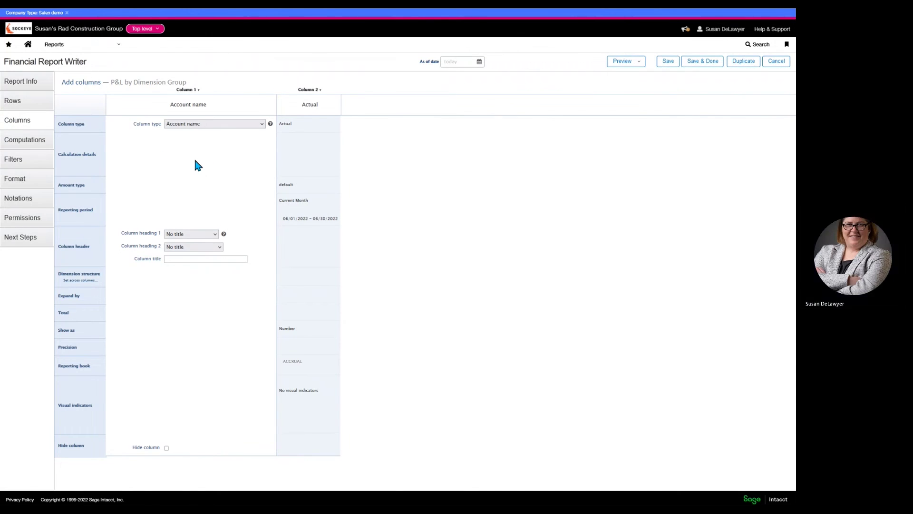
left_click(264, 124)
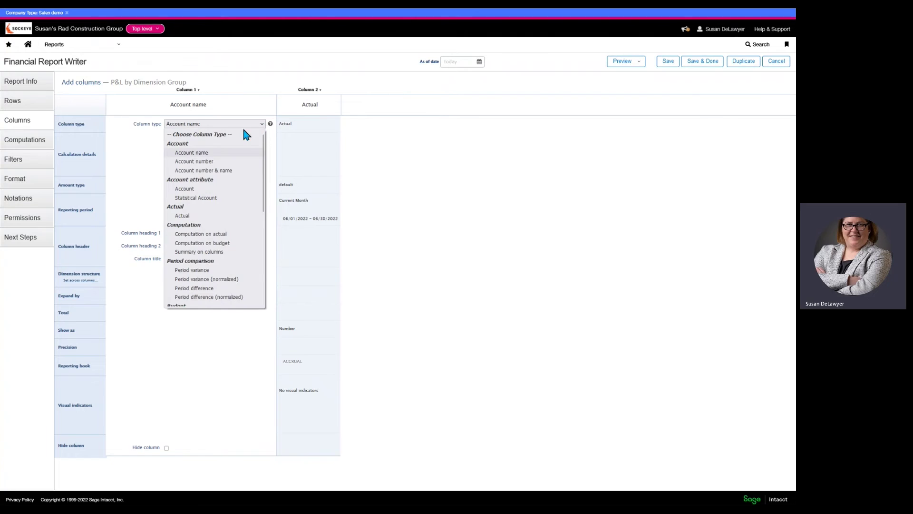
left_click(204, 170)
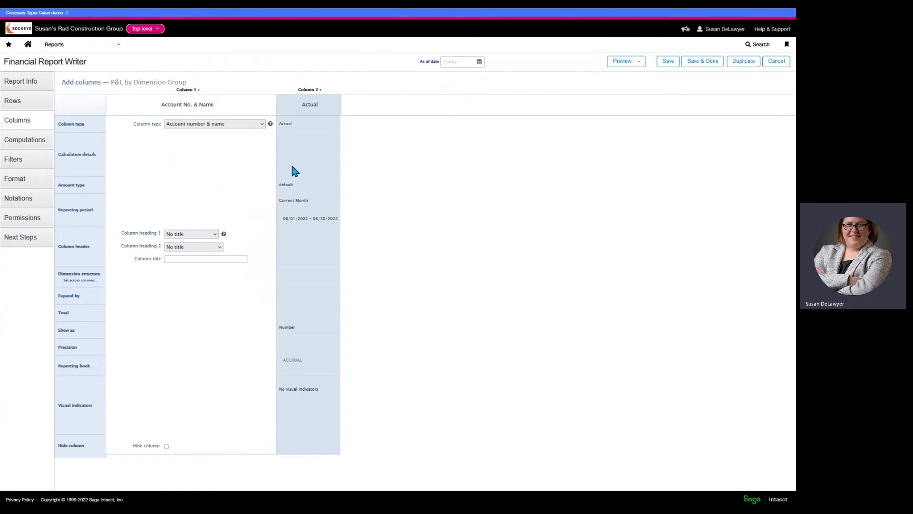
- Restrict the Actual column to the Location dimension structure GC Group
left_click(309, 159)
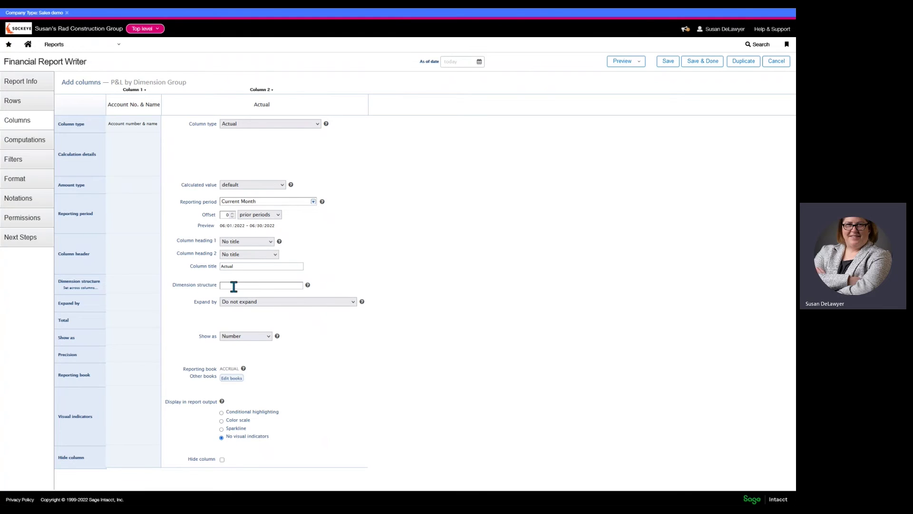
left_click(307, 285)
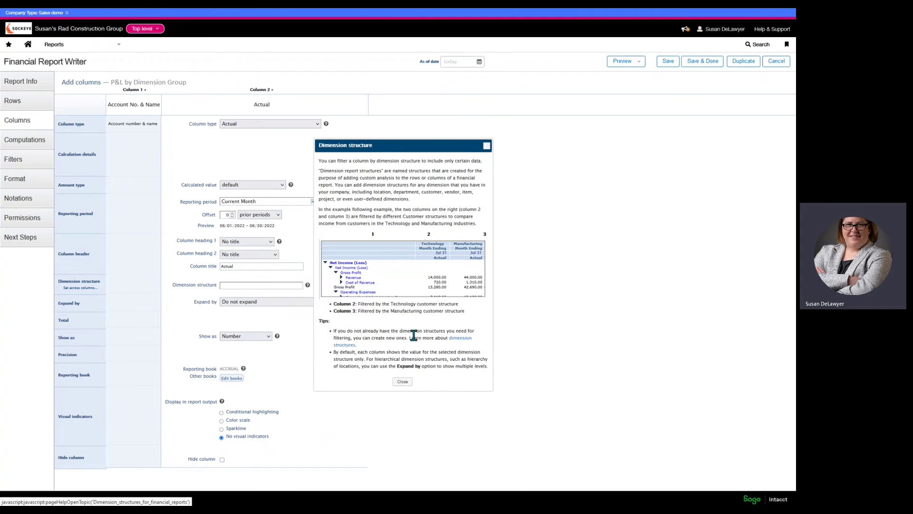
left_click(402, 382)
left_click(291, 286)
left_click(278, 179)
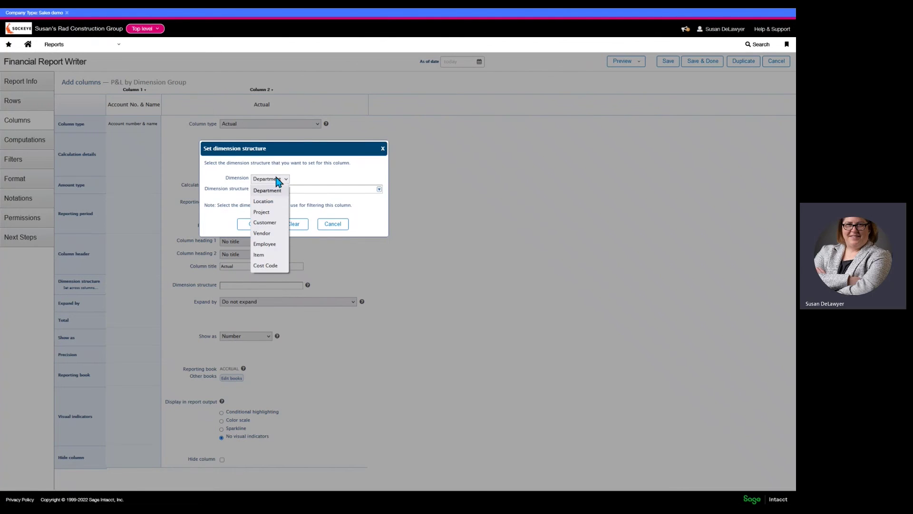
left_click(271, 198)
left_click(380, 190)
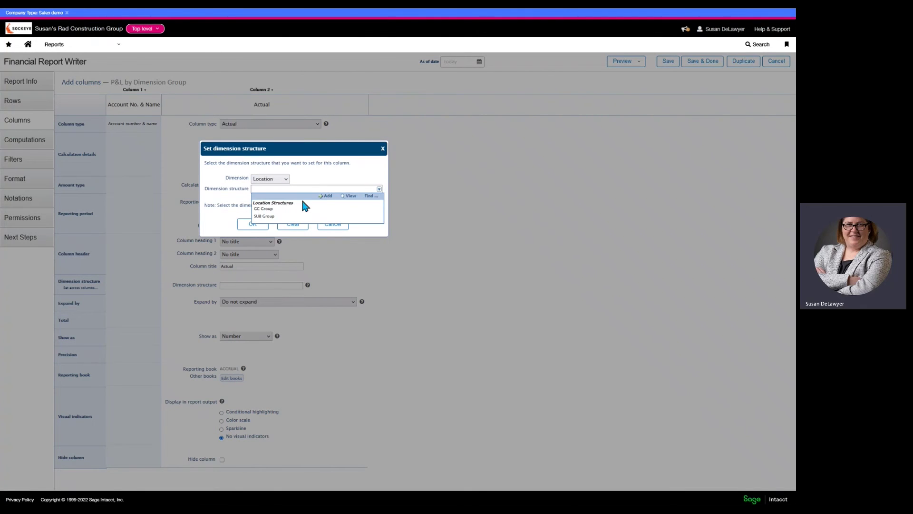
left_click(275, 205)
left_click(253, 224)
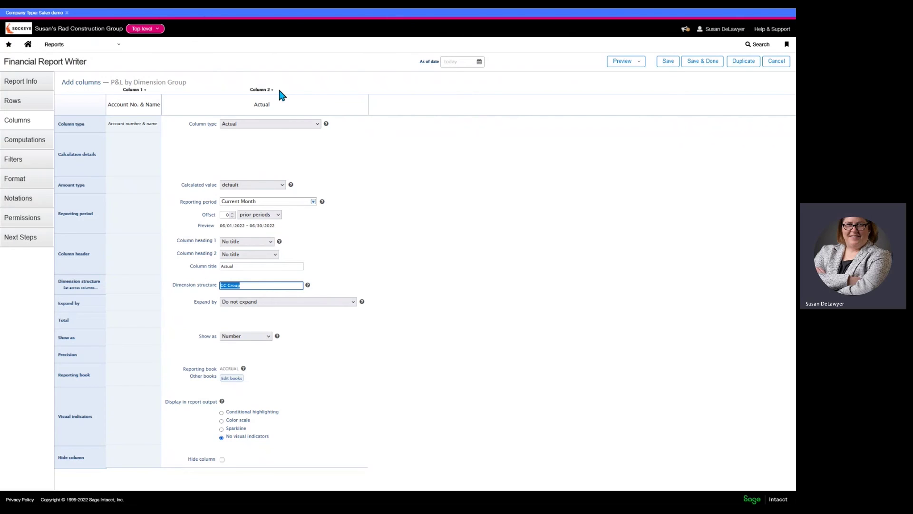
- Add a new Actual column to the right of Column 2
left_click(264, 91)
left_click(260, 107)
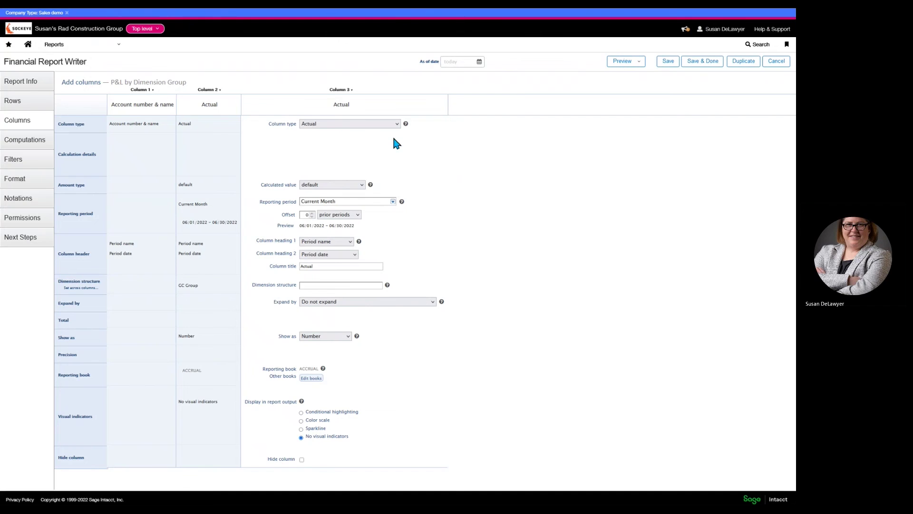
left_click(397, 125)
left_click(429, 153)
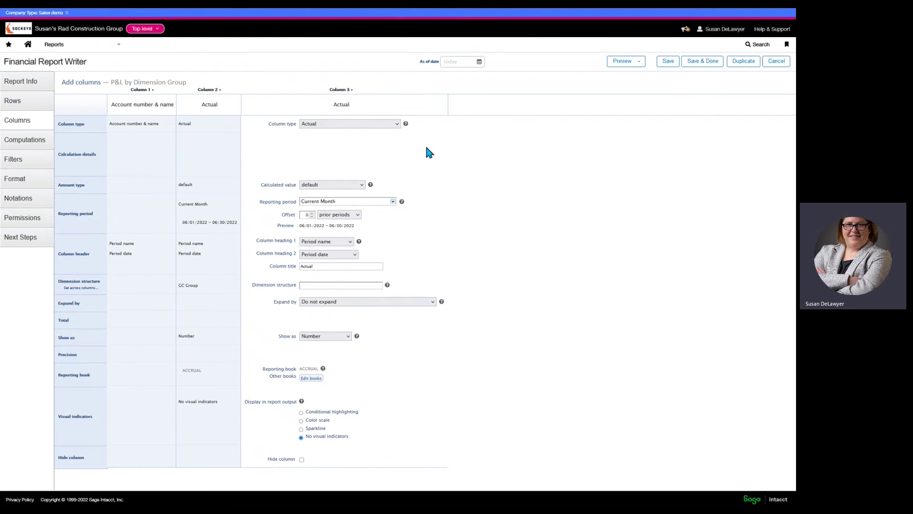
- Limit the new column to the Location SUB Group structure and add a fourth column after it
left_click(374, 285)
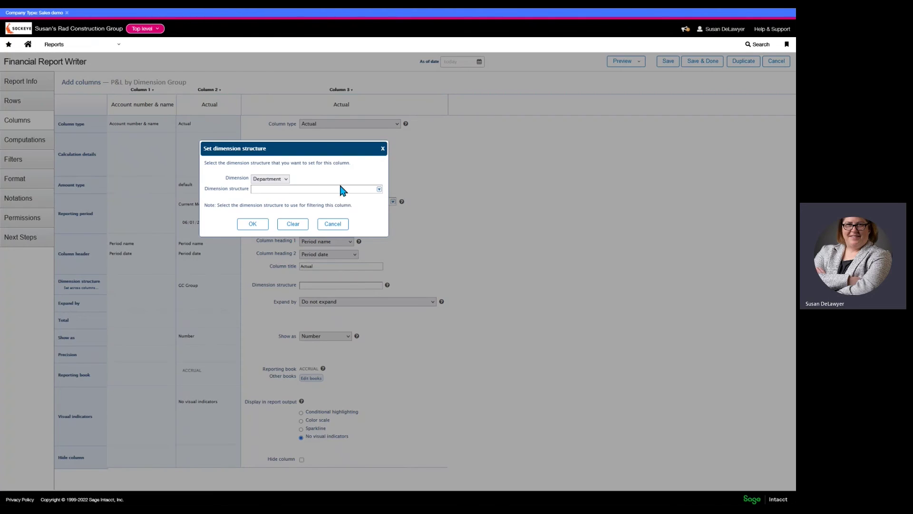
left_click(286, 179)
left_click(265, 220)
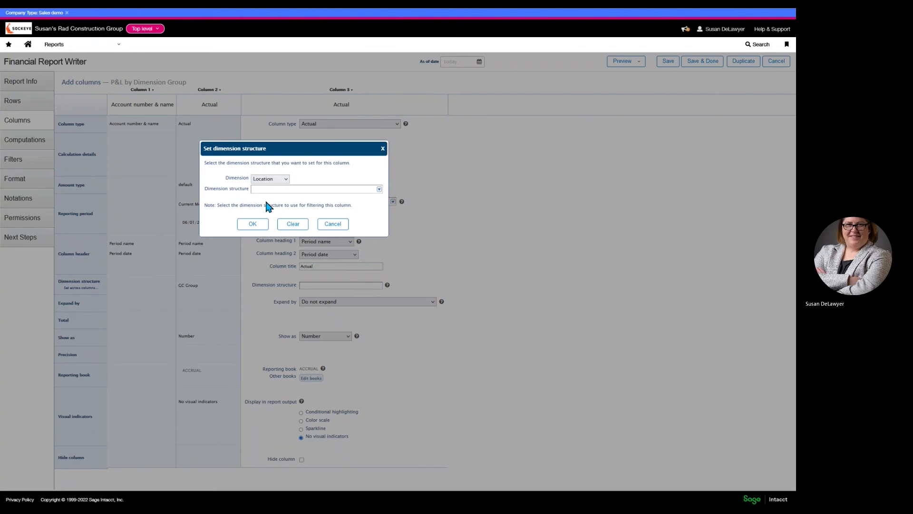
left_click(380, 189)
left_click(276, 216)
left_click(249, 224)
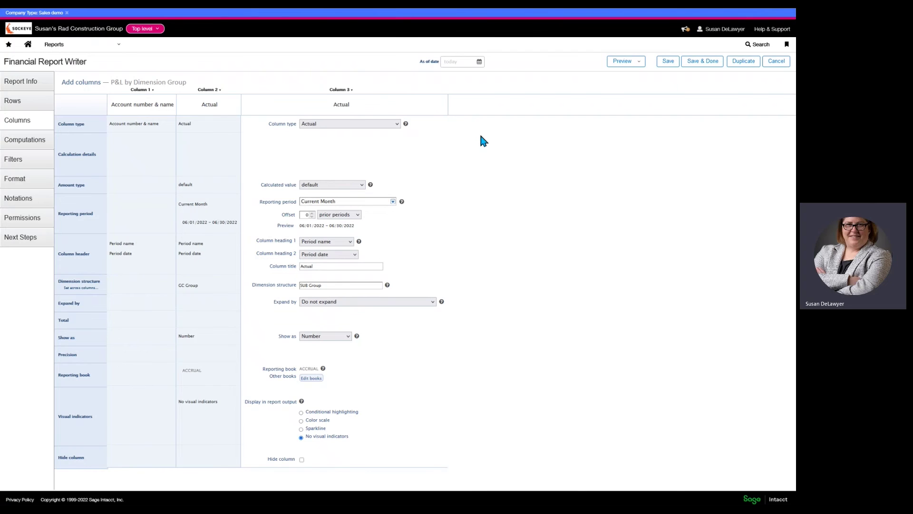
left_click(348, 90)
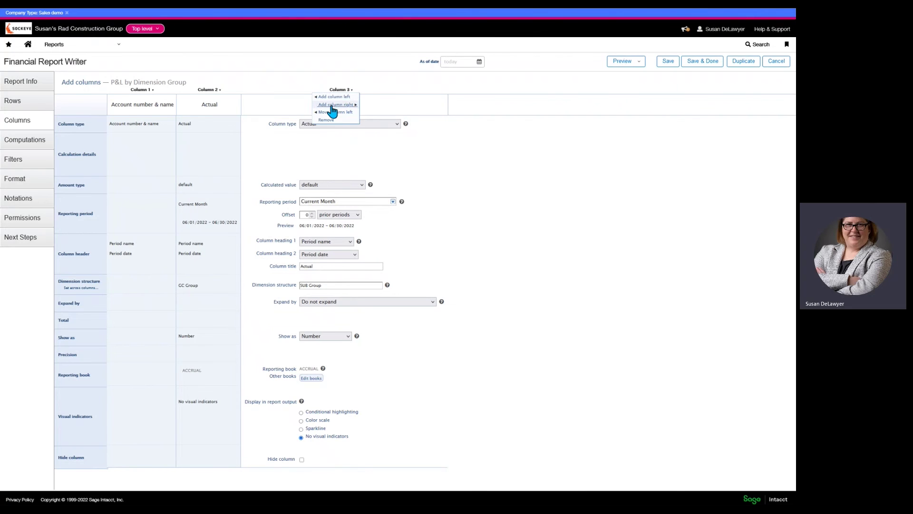
left_click(333, 105)
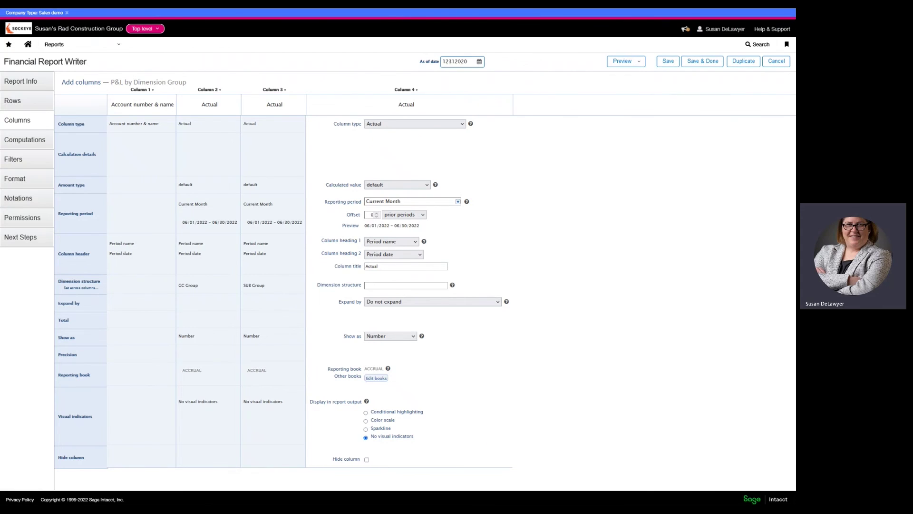
- Change the as-of date year to 2019 and preview the report as a live page
left_click(550, 105)
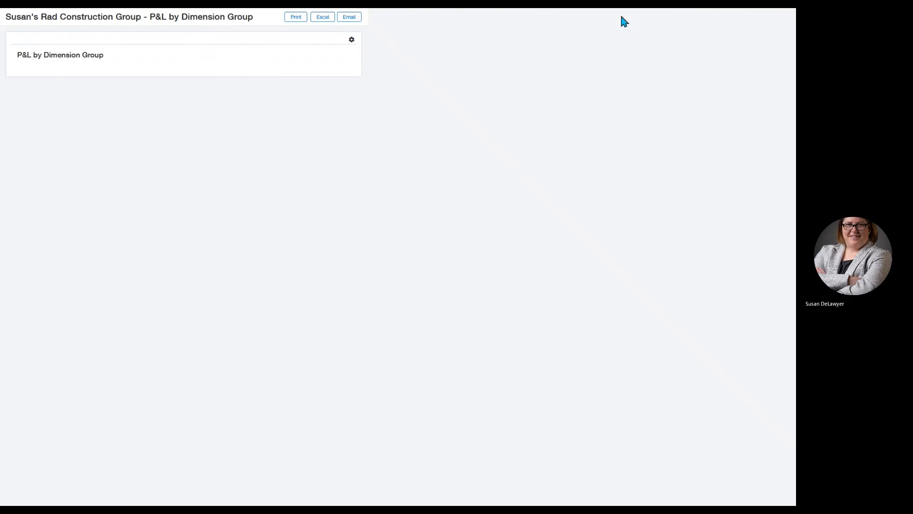
mouse_move(400, 13)
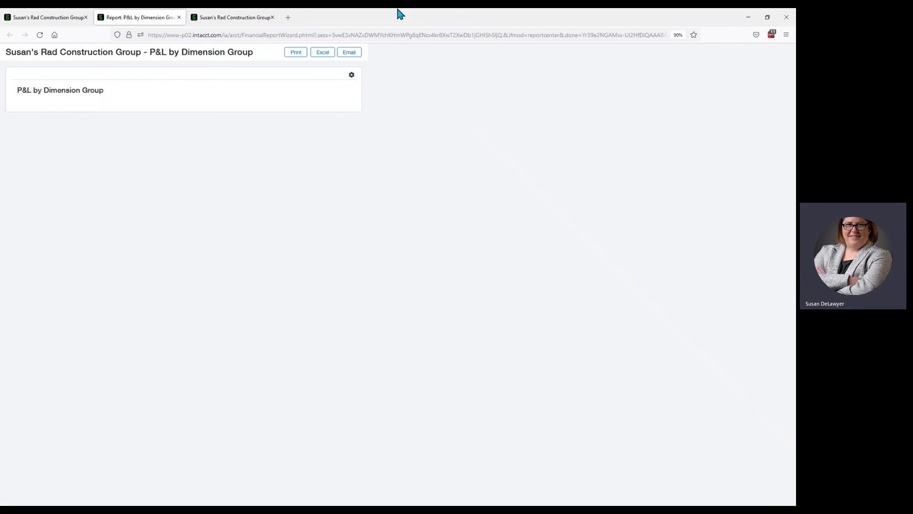
left_click(80, 16)
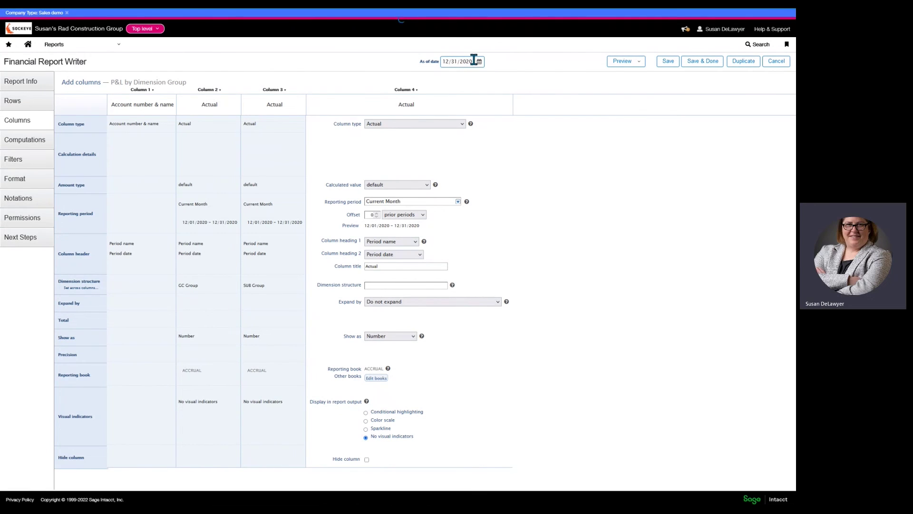
type("19")
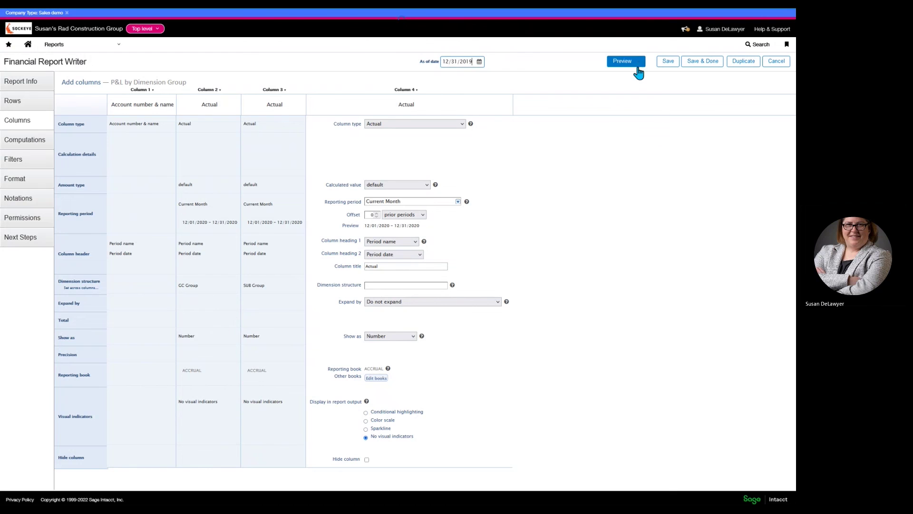
left_click(625, 62)
left_click(632, 79)
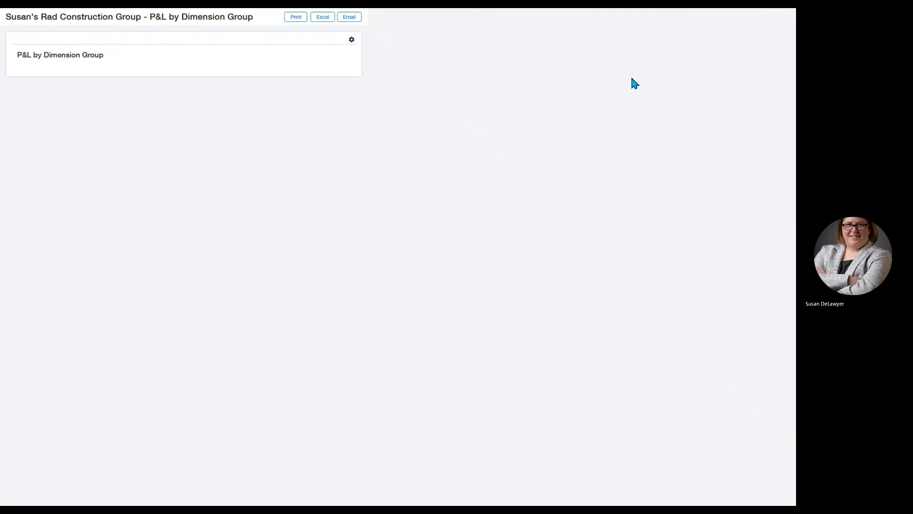
- Back in the report writer, save the report and confirm the changed as-of date
mouse_move(128, 18)
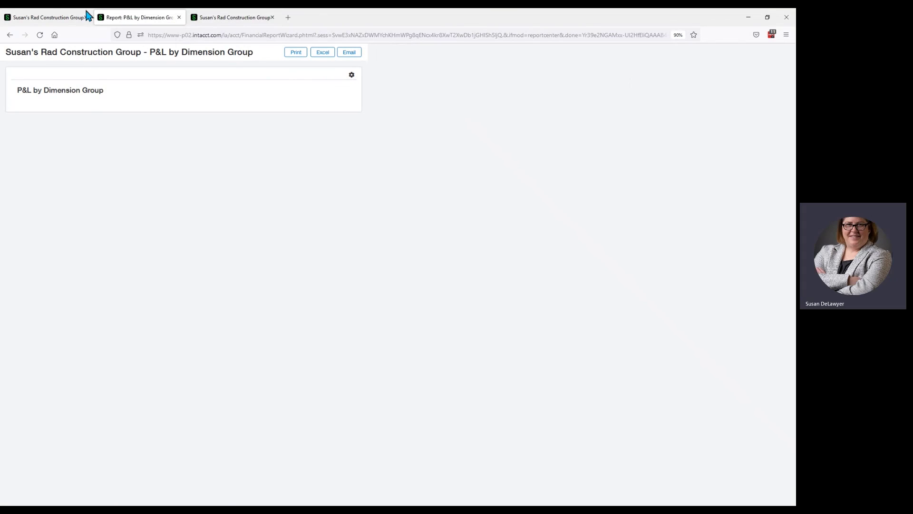
left_click(26, 17)
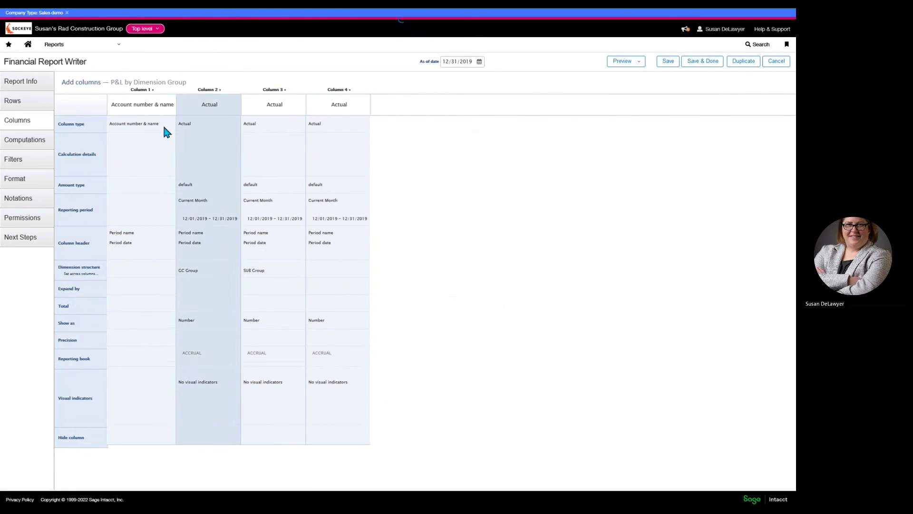
left_click(71, 44)
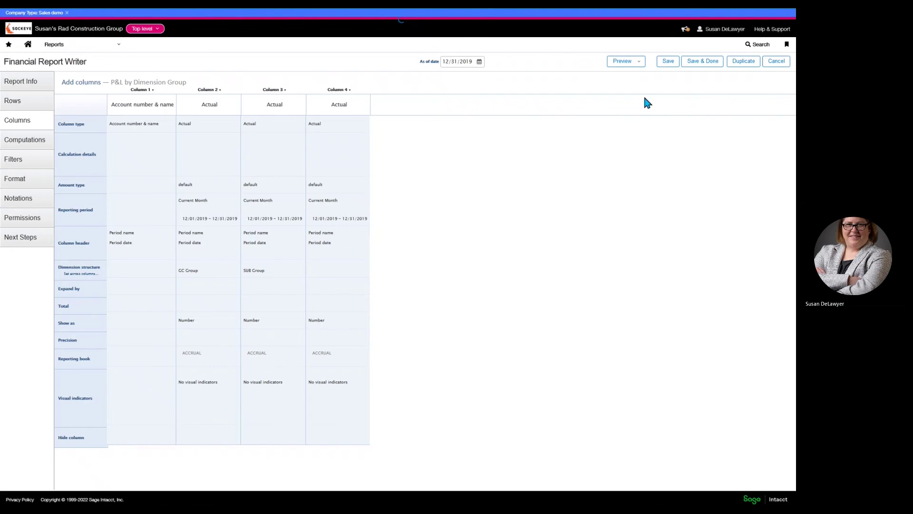
left_click(668, 61)
left_click(433, 275)
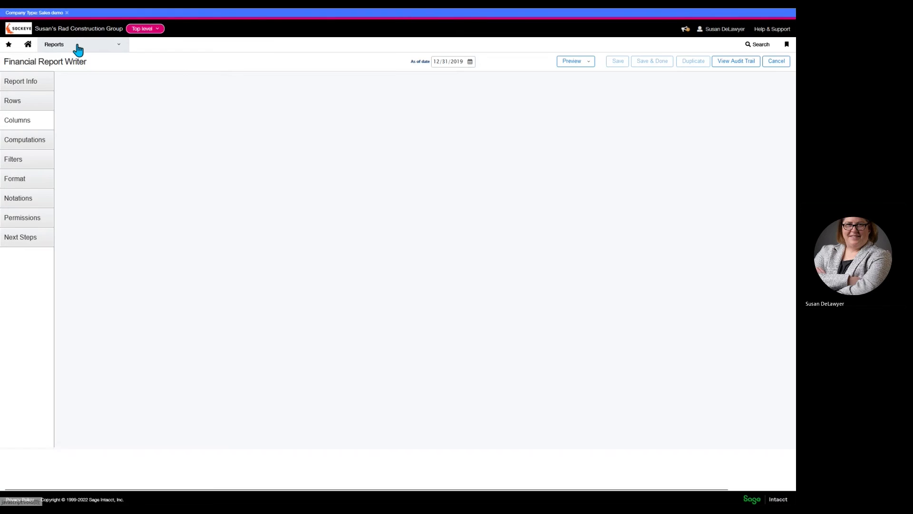
left_click(79, 48)
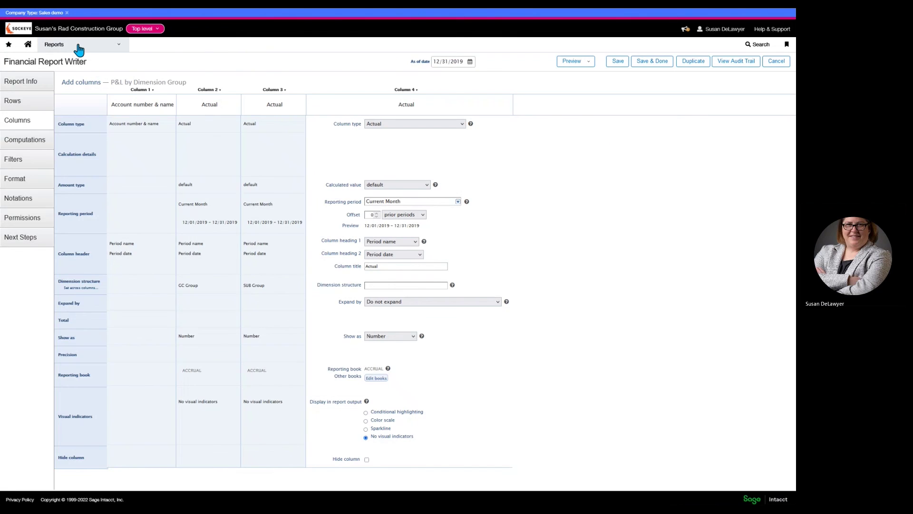
- Run the Profit and Loss - by Location report from the Financial reports list
left_click(77, 45)
left_click(154, 128)
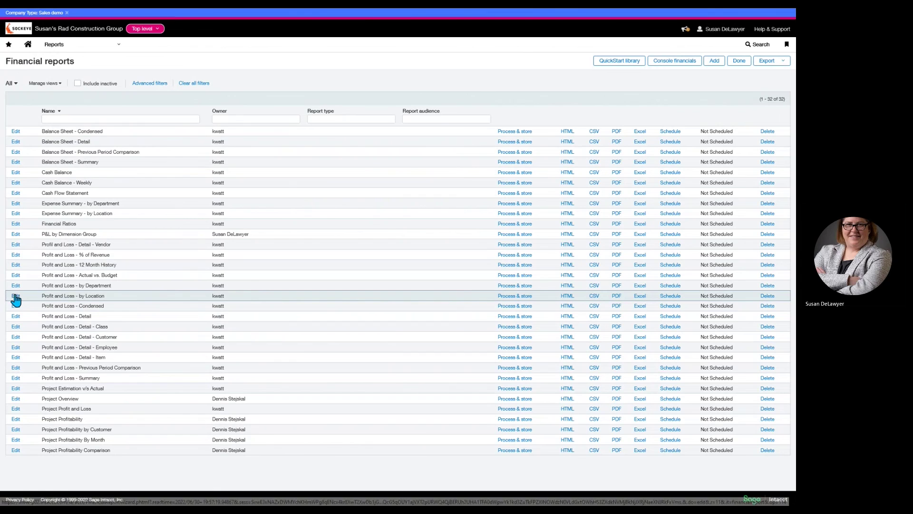
left_click(16, 297)
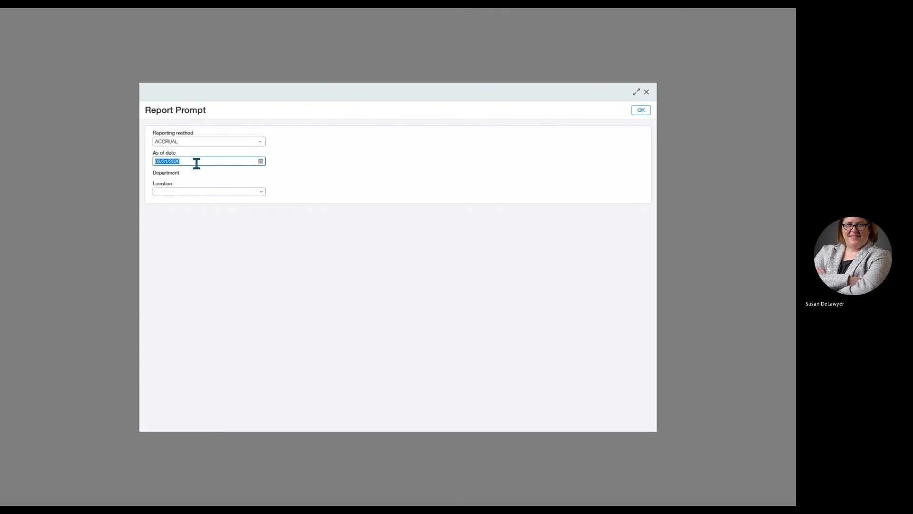
left_click(640, 112)
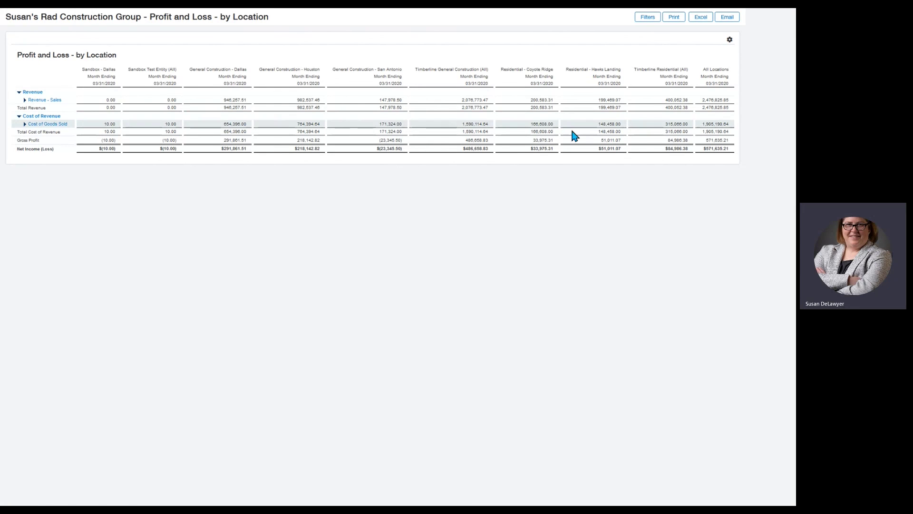
- Compare the open report tabs, ending back on the financial reports list
mouse_move(145, 16)
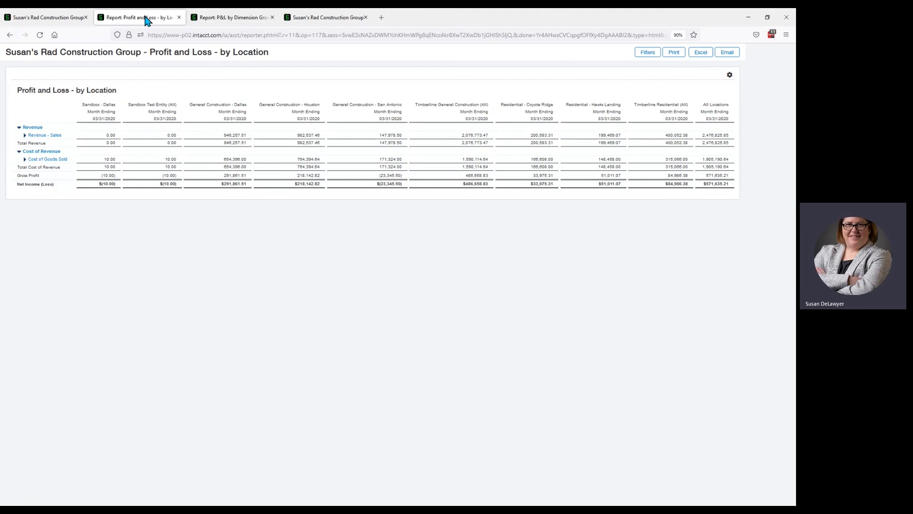
left_click(179, 17)
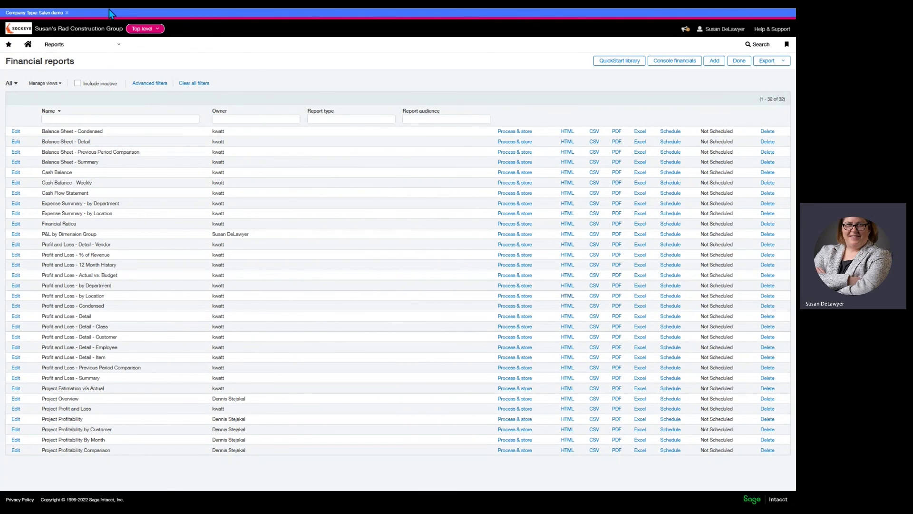
mouse_move(54, 14)
left_click(230, 18)
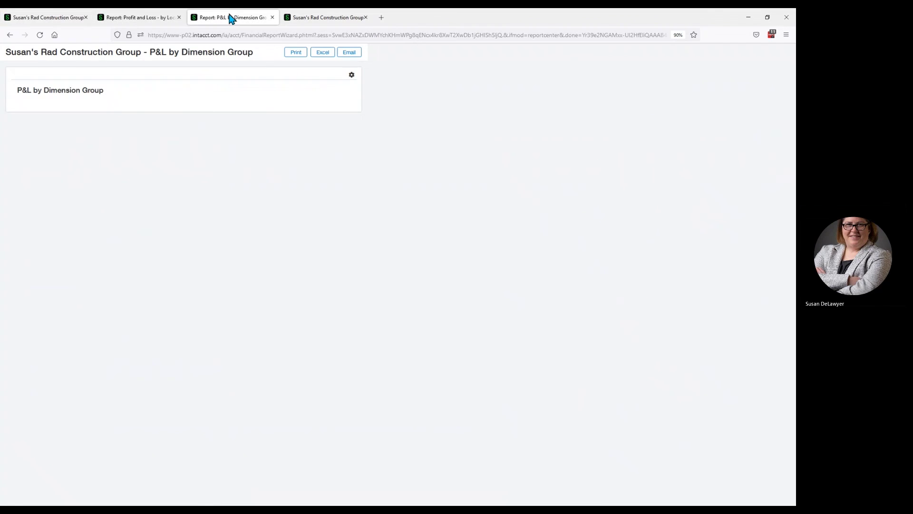
left_click(184, 14)
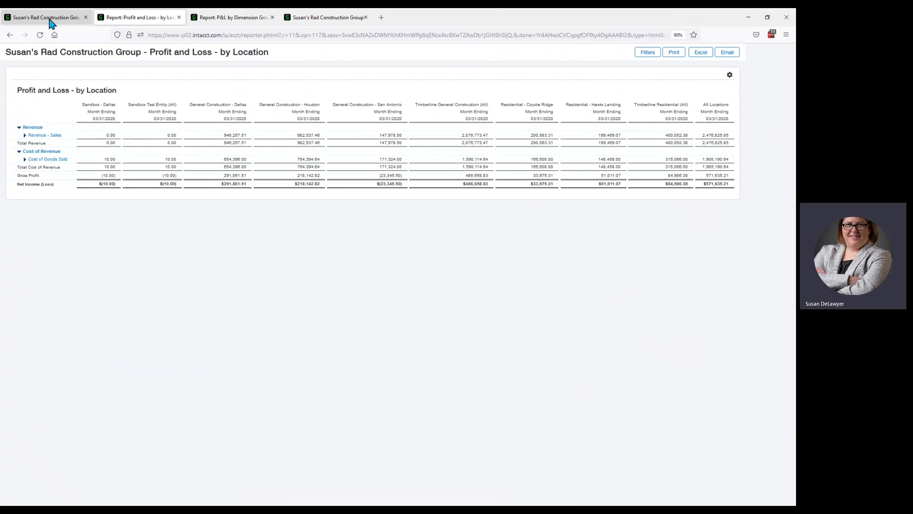
left_click(50, 20)
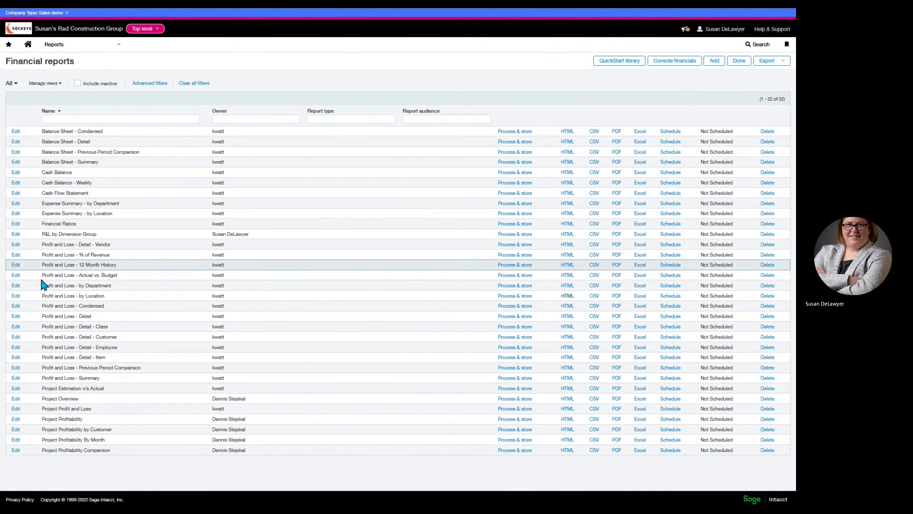
- Edit P&L by Dimension Group, set its as-of date to 3/31/2020, and preview it live
left_click(15, 234)
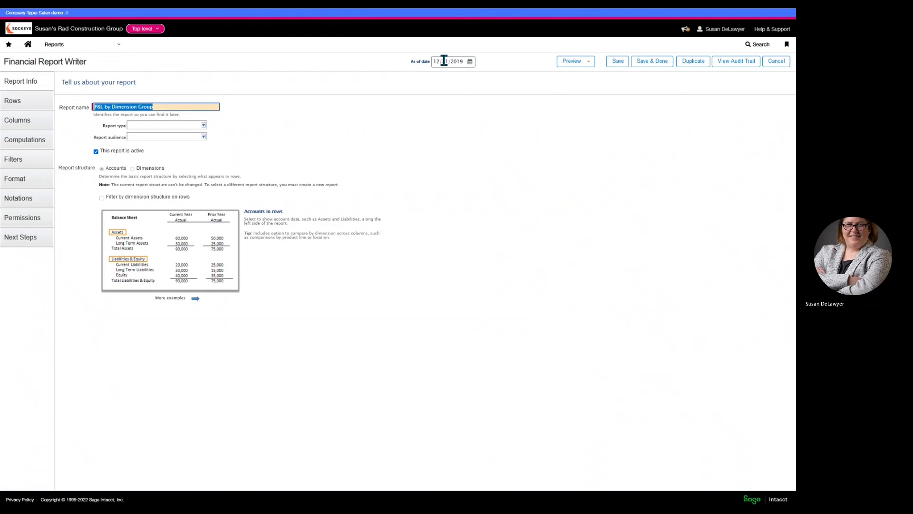
left_click(444, 60)
key("ctrl+a")
key("BackSpace")
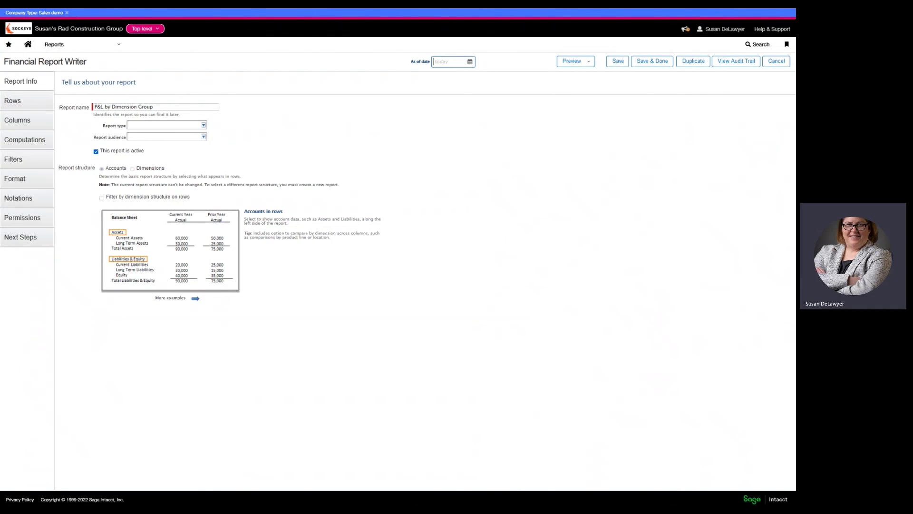
type("3/31/2020")
left_click(585, 61)
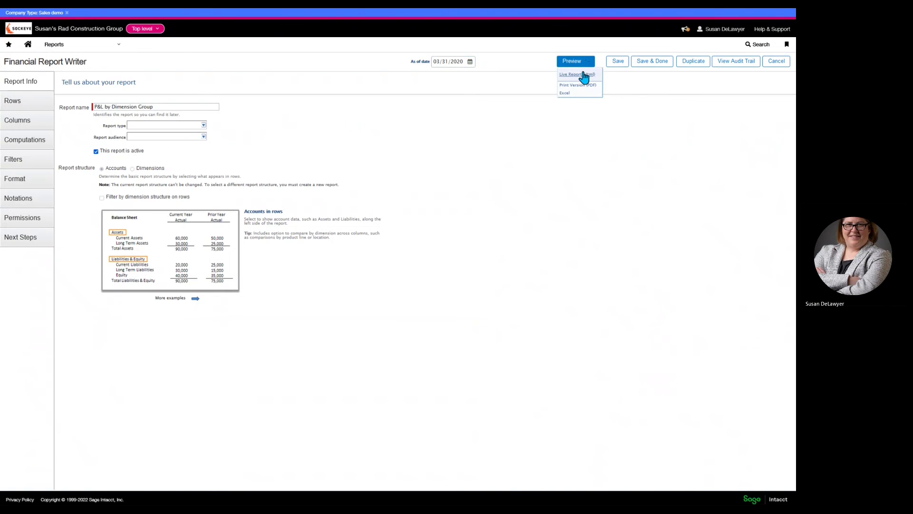
left_click(582, 78)
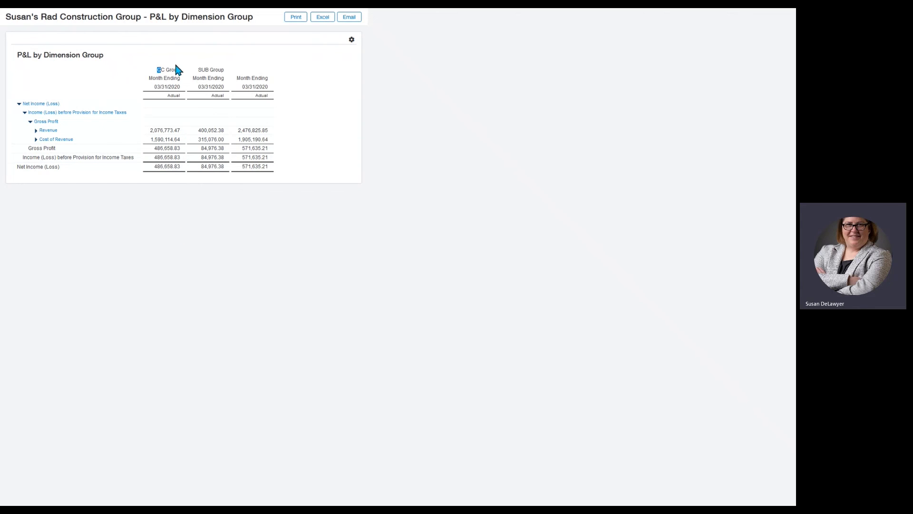
mouse_move(176, 70)
left_mouse_down()
mouse_move(215, 133)
mouse_move(160, 76)
left_mouse_up()
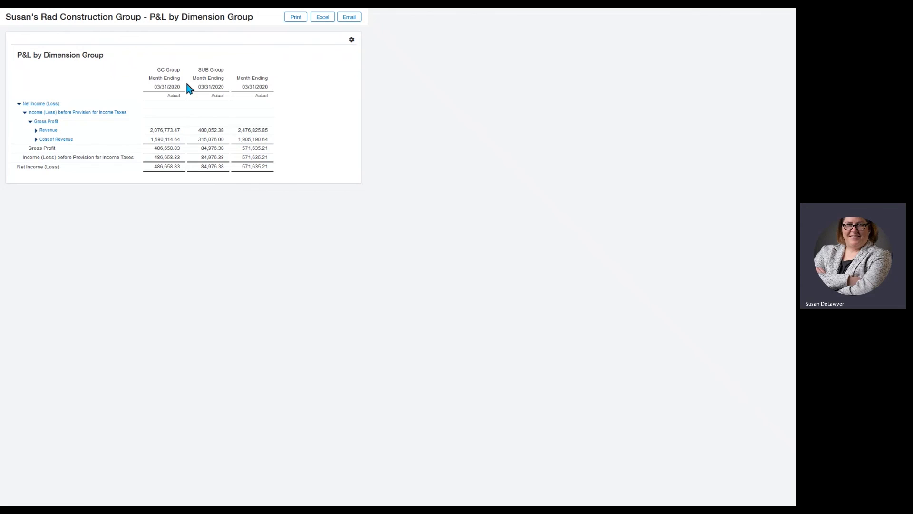